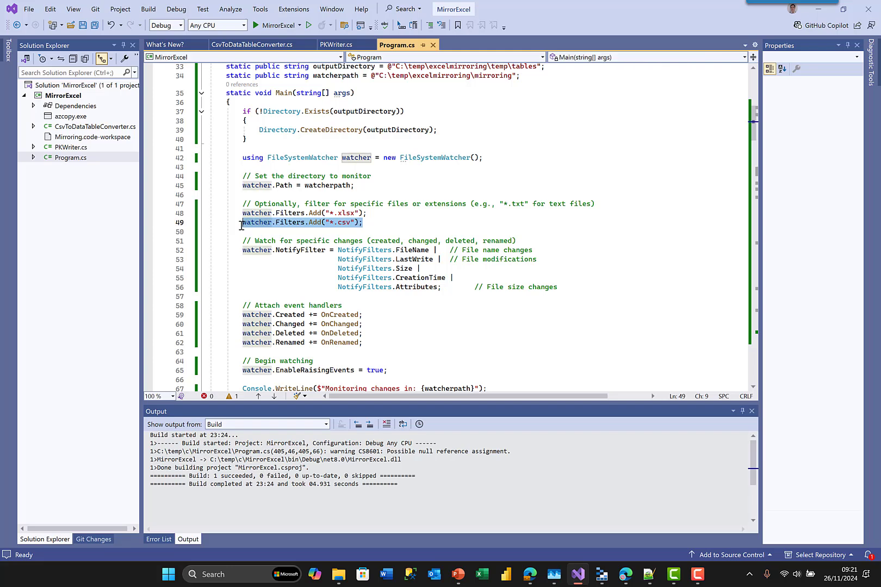
click(382, 222)
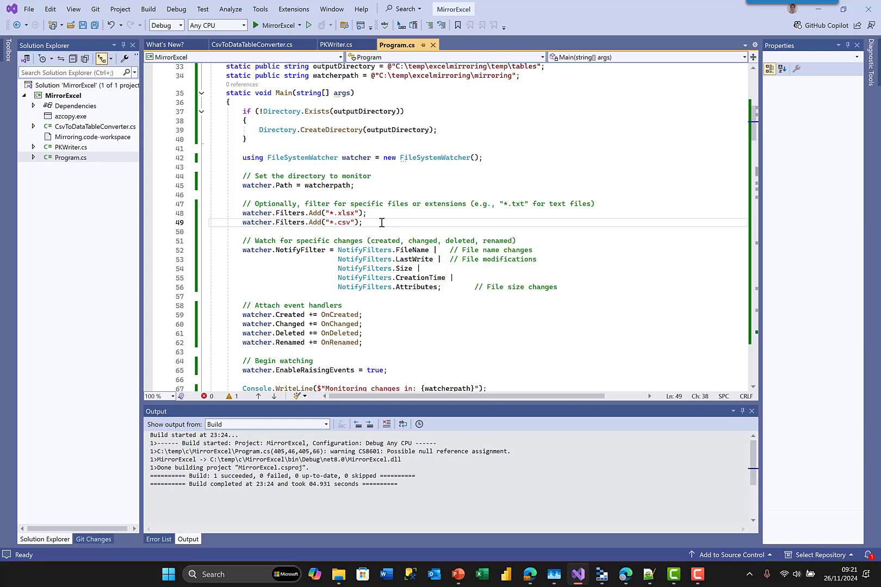
mouse_move(283, 254)
drag(377, 353, 225, 319)
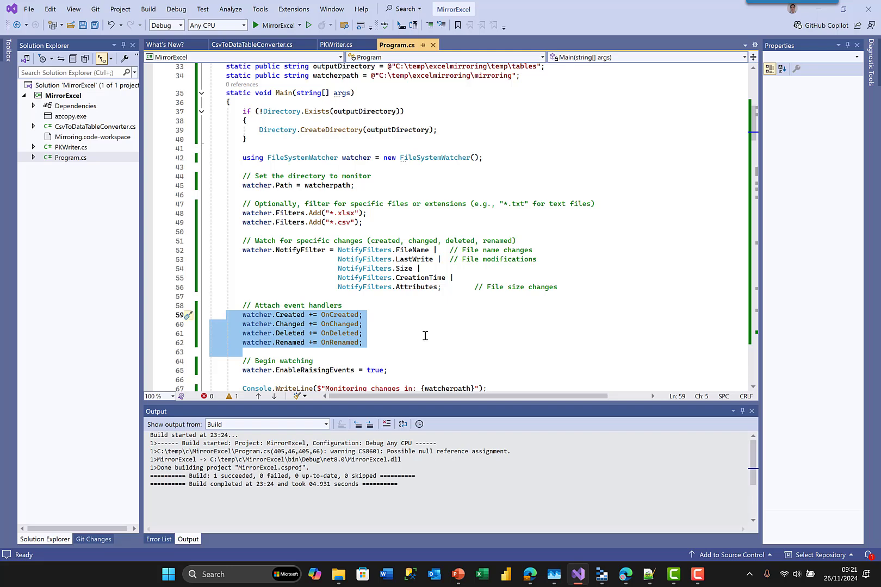
scroll(425, 335, down, 7)
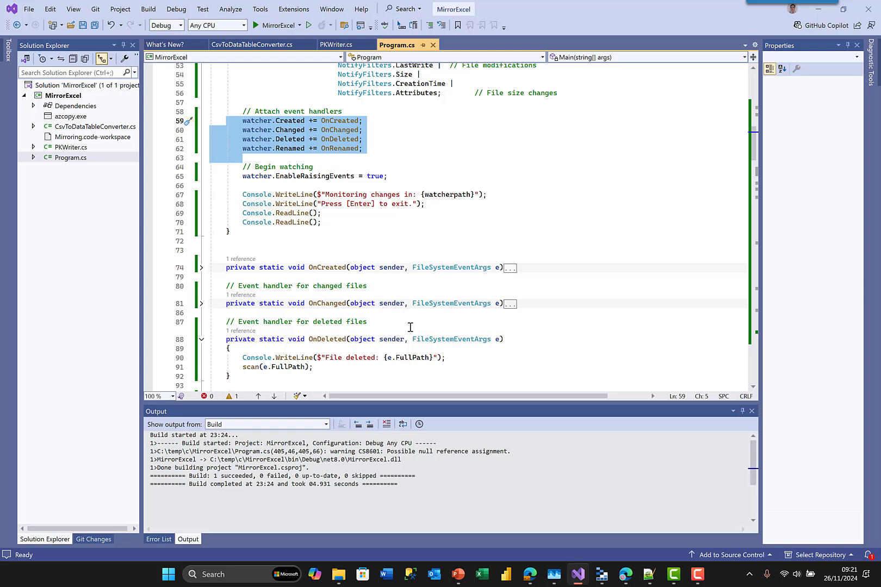
scroll(411, 327, down, 12)
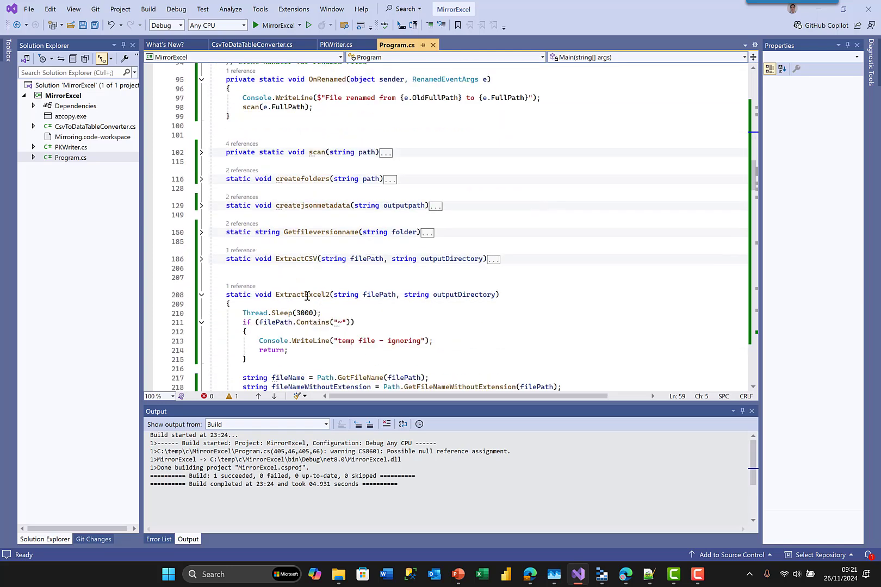
click(201, 259)
scroll(352, 288, down, 2)
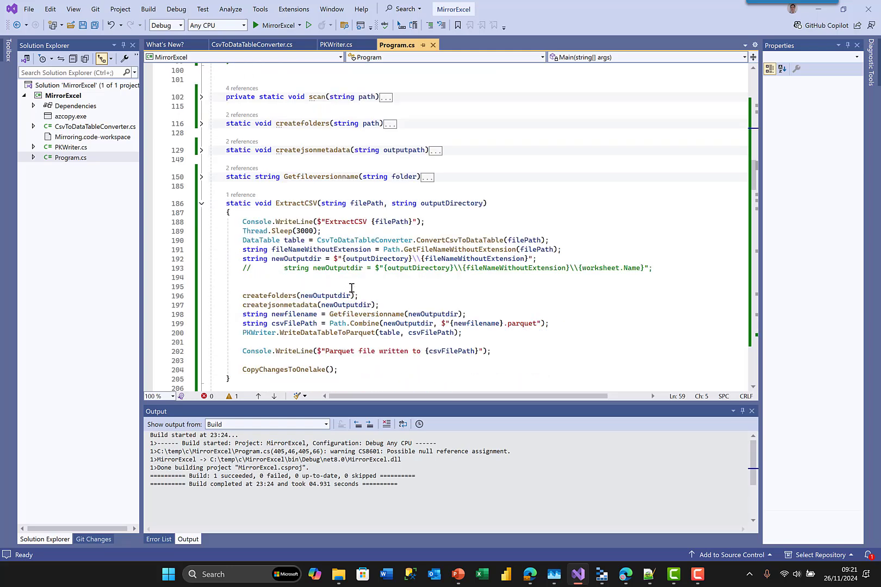
drag(551, 240, 317, 241)
mouse_move(299, 241)
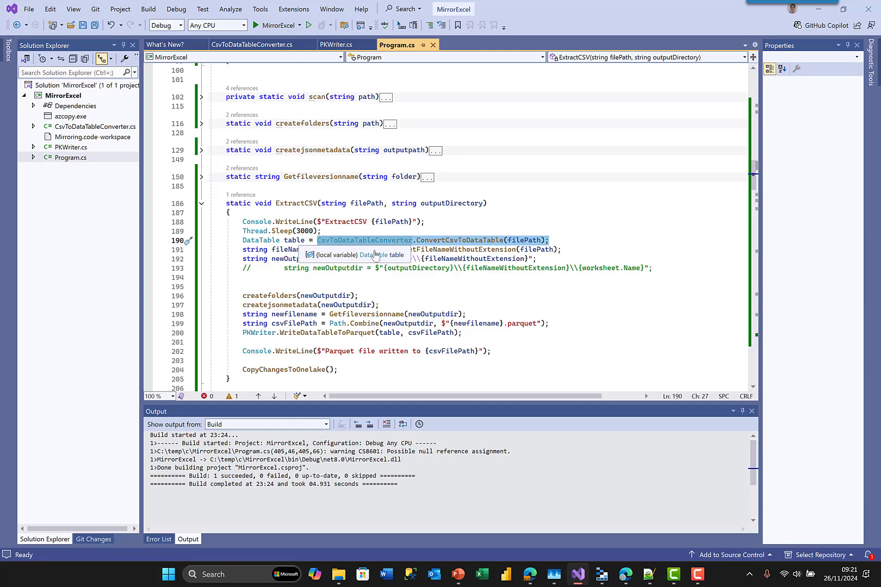
click(578, 250)
drag(577, 250, 425, 249)
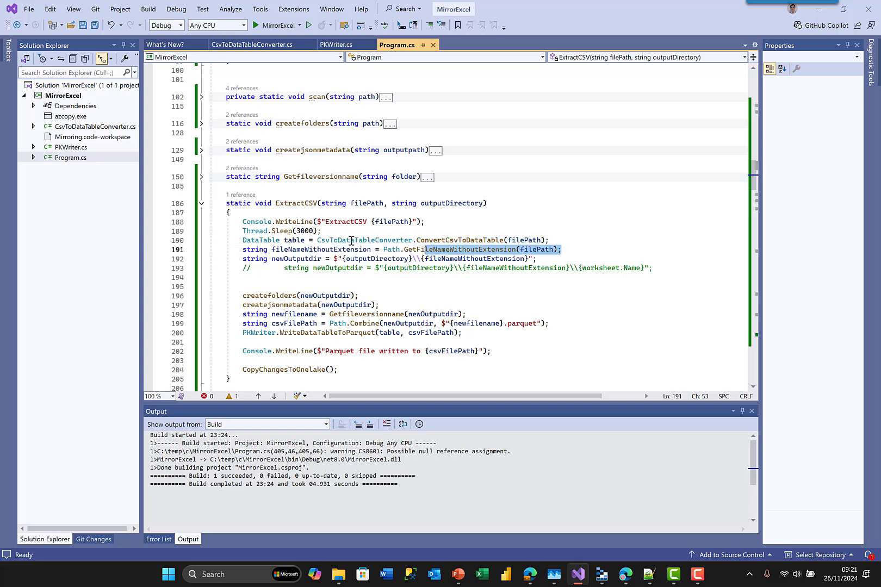
drag(351, 241, 272, 250)
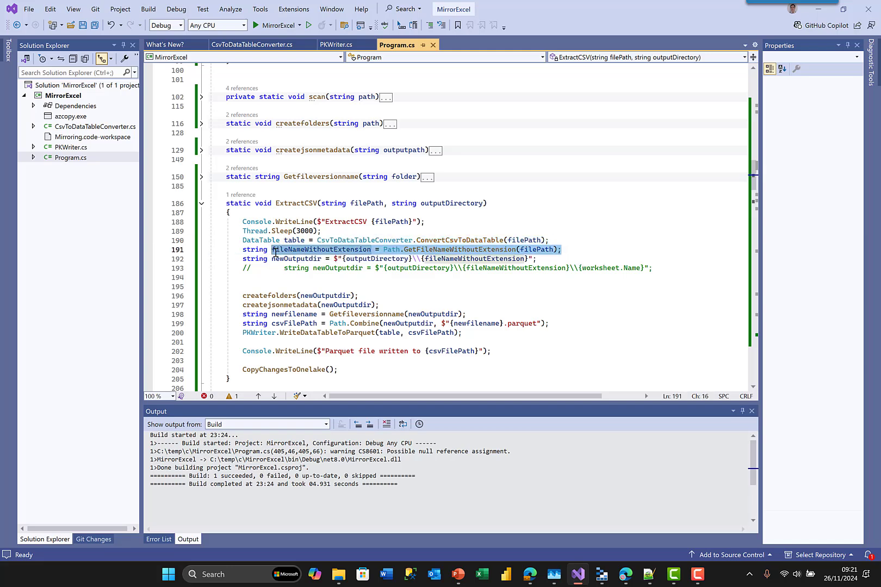
mouse_move(275, 253)
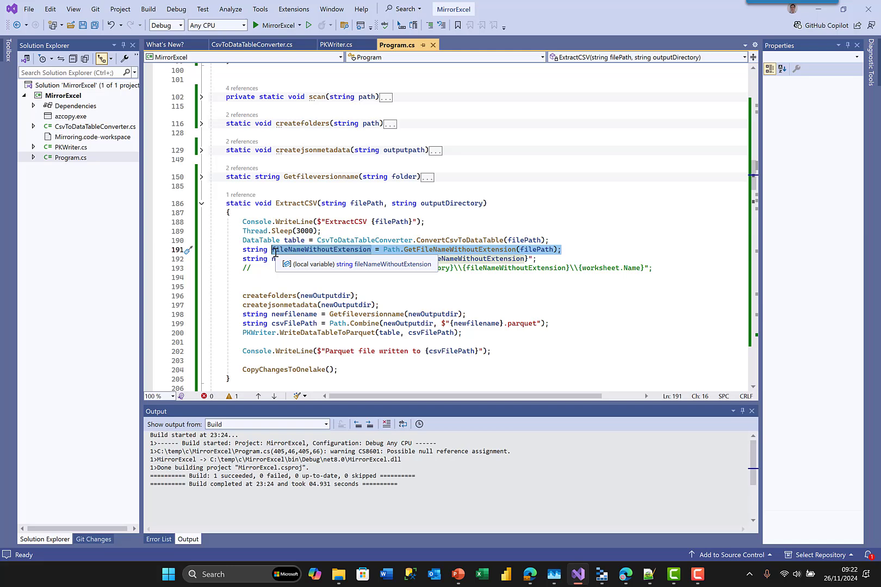
click(492, 304)
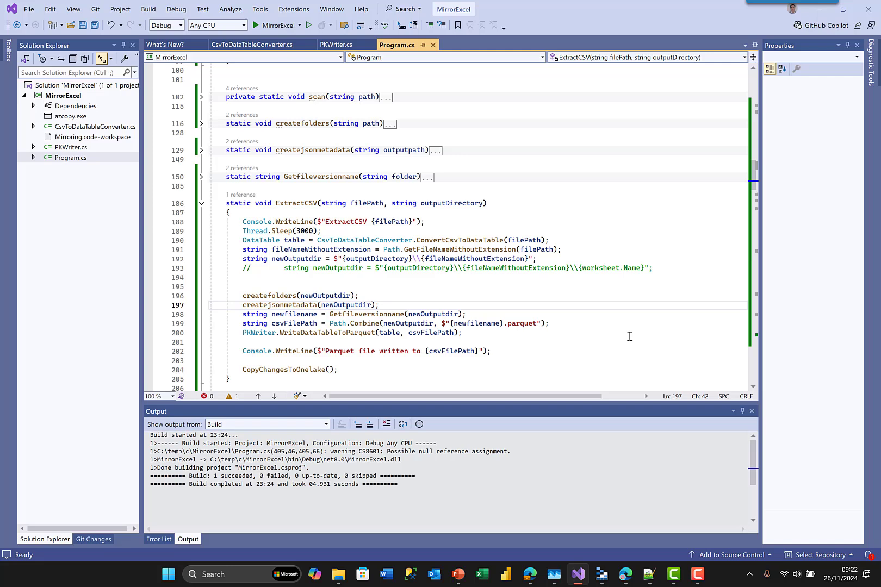
click(334, 334)
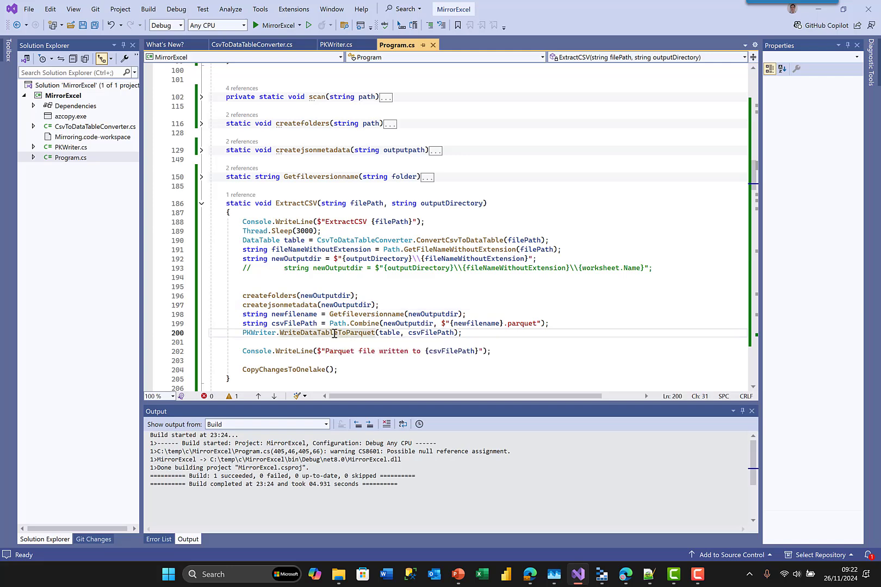
drag(317, 240, 552, 240)
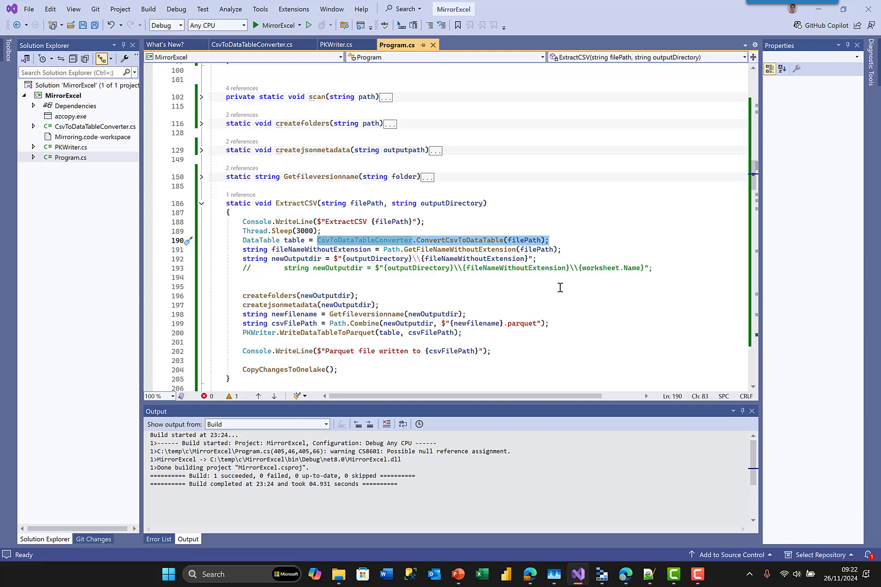
click(348, 333)
double_click(348, 332)
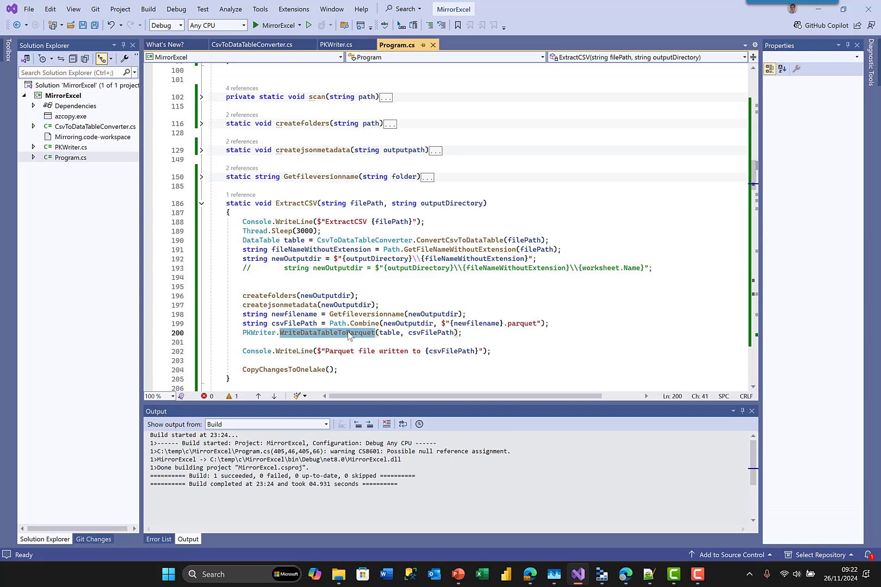
double_click(310, 370)
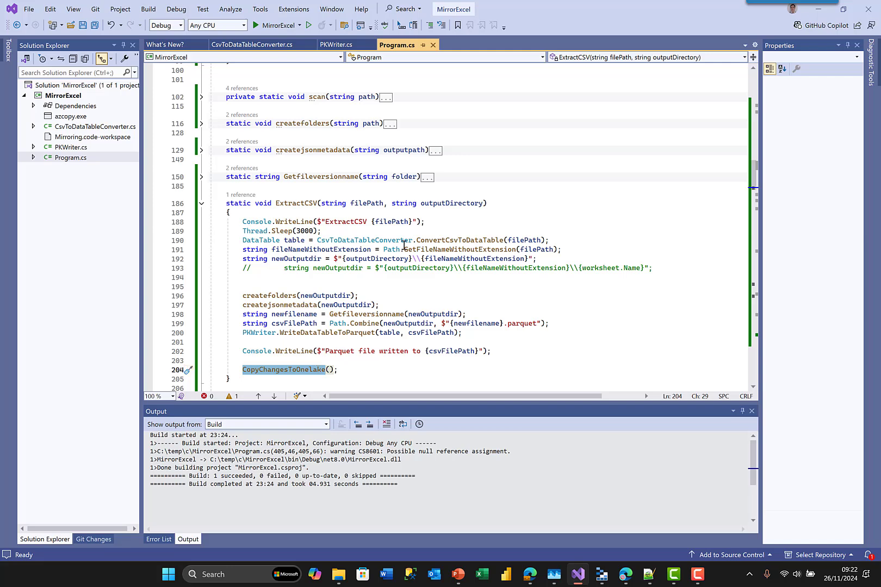
click(201, 207)
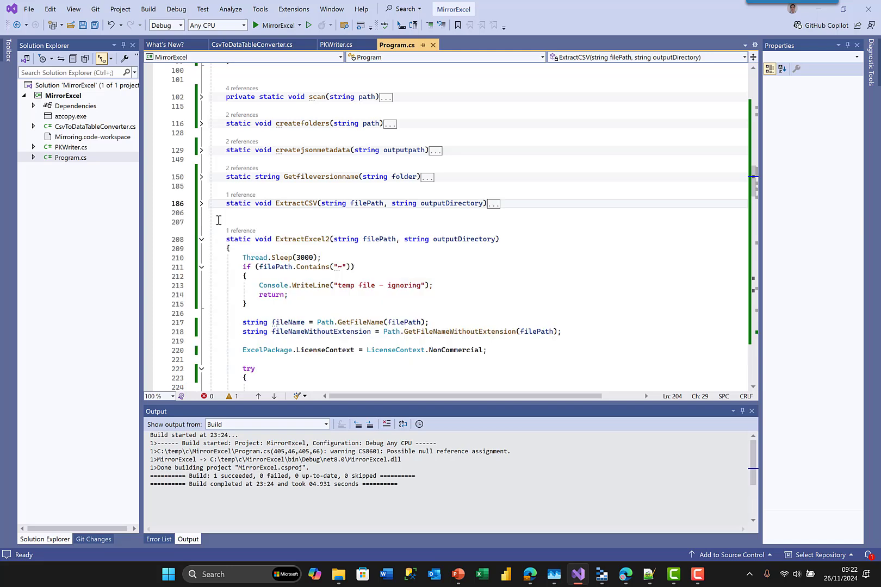
scroll(398, 283, down, 3)
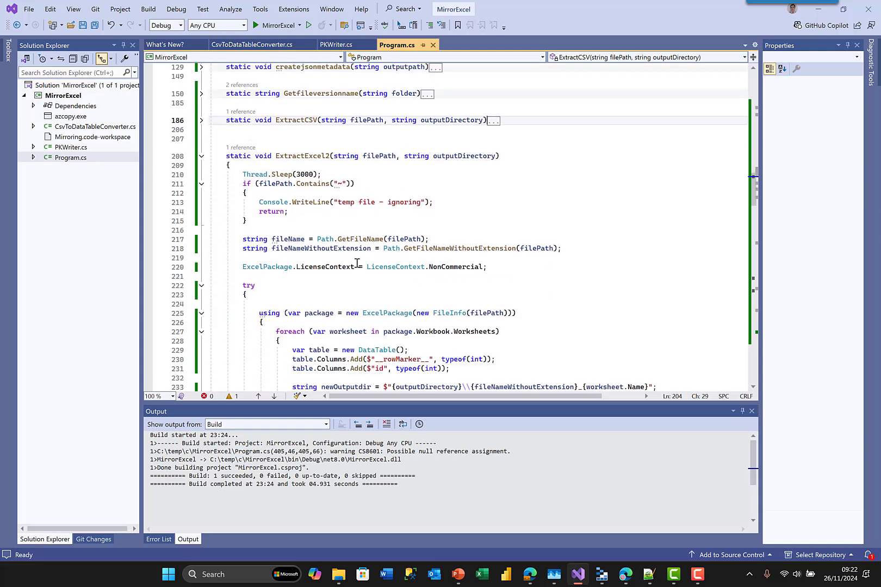
scroll(358, 263, down, 2)
drag(354, 257, 531, 262)
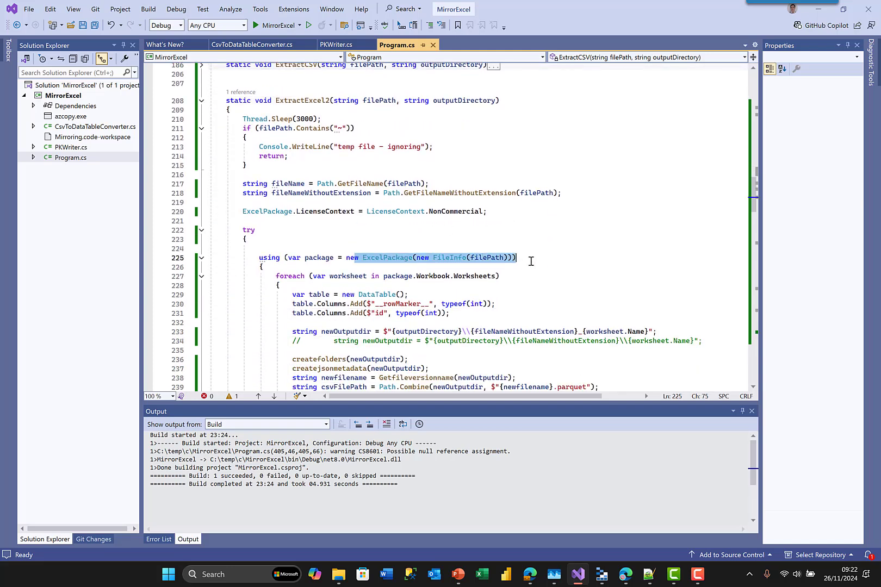
click(297, 227)
drag(238, 211, 540, 211)
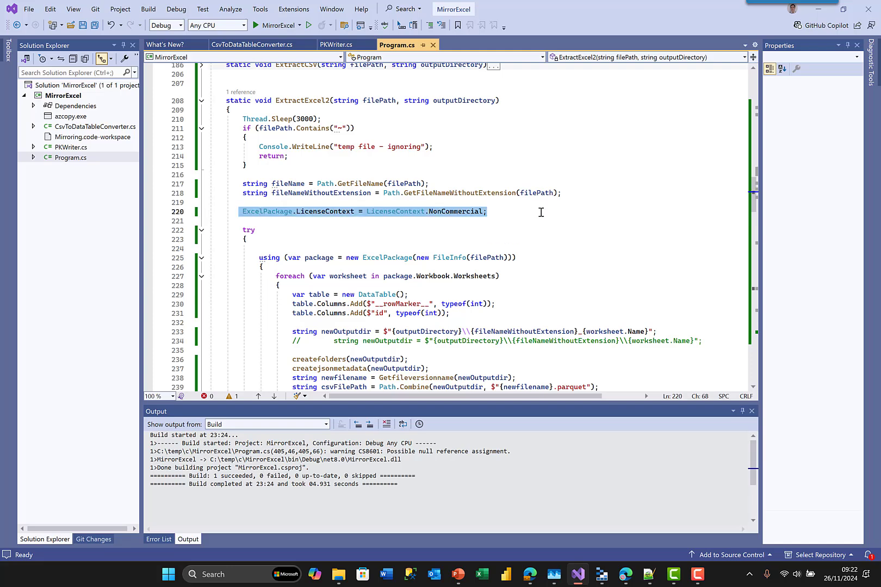
click(538, 274)
scroll(511, 281, down, 3)
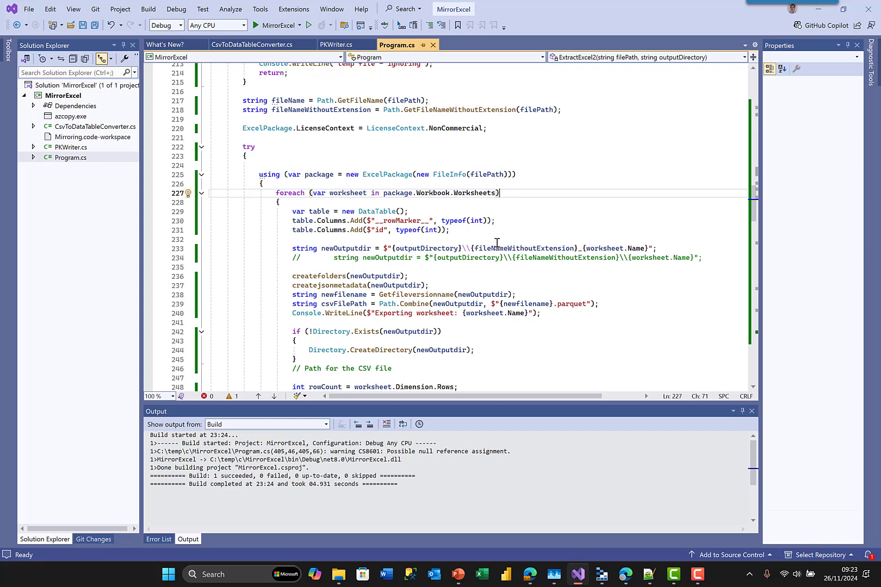
drag(375, 220, 289, 229)
click(402, 240)
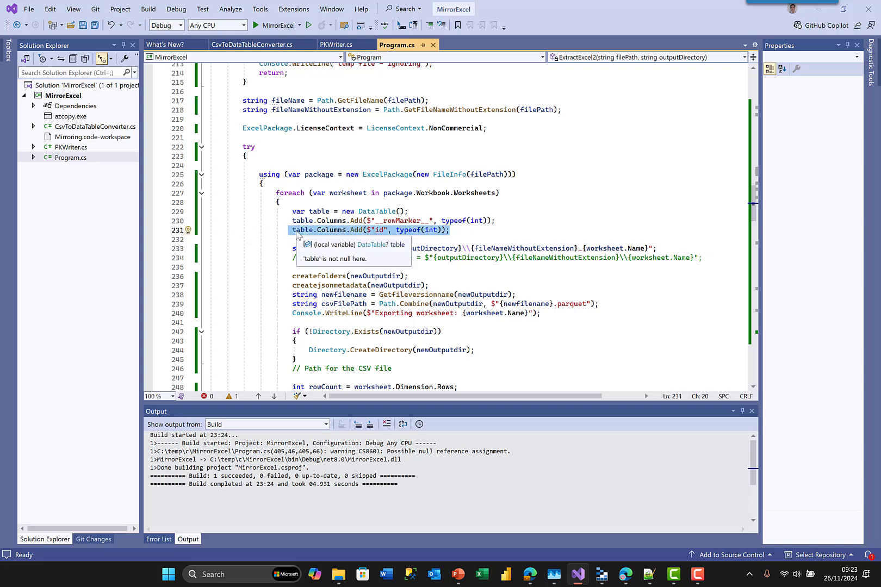
scroll(404, 223, down, 16)
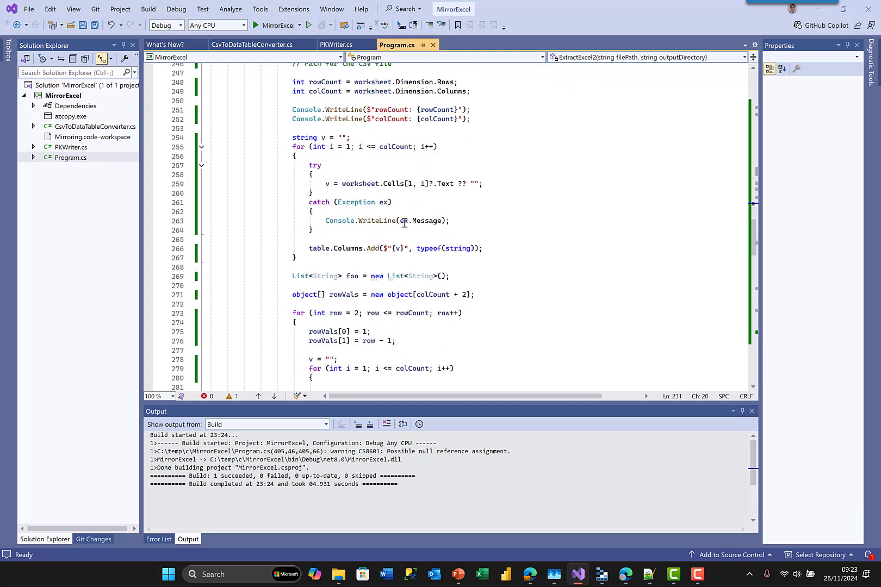
scroll(405, 223, down, 12)
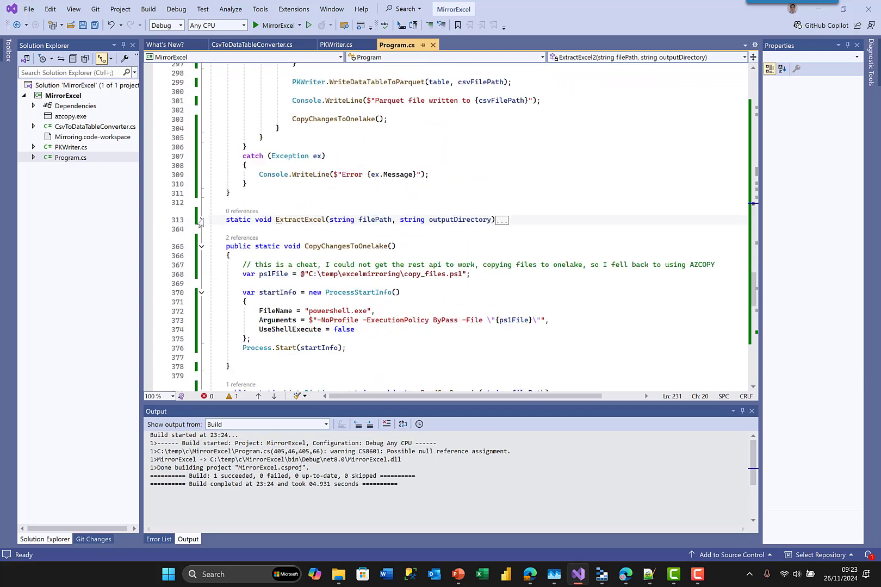
scroll(373, 317, down, 1)
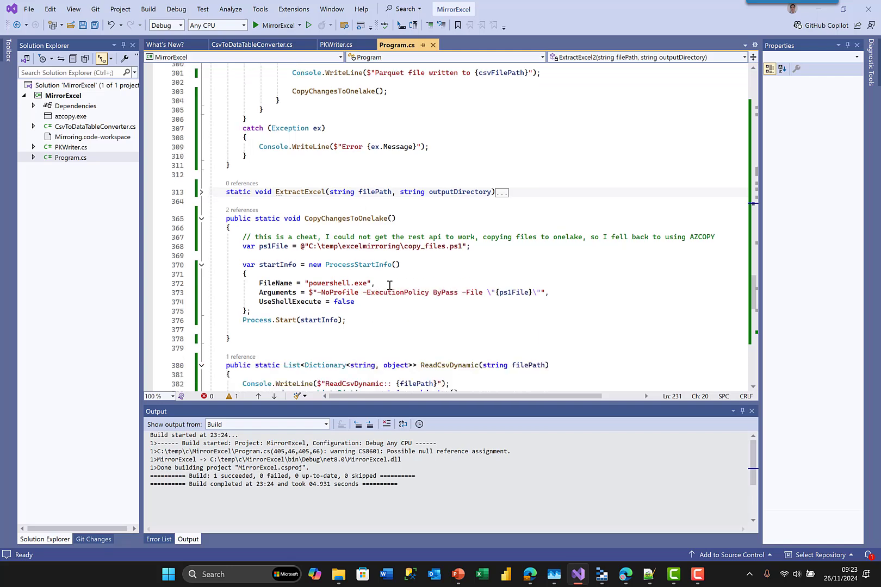
drag(471, 246, 288, 246)
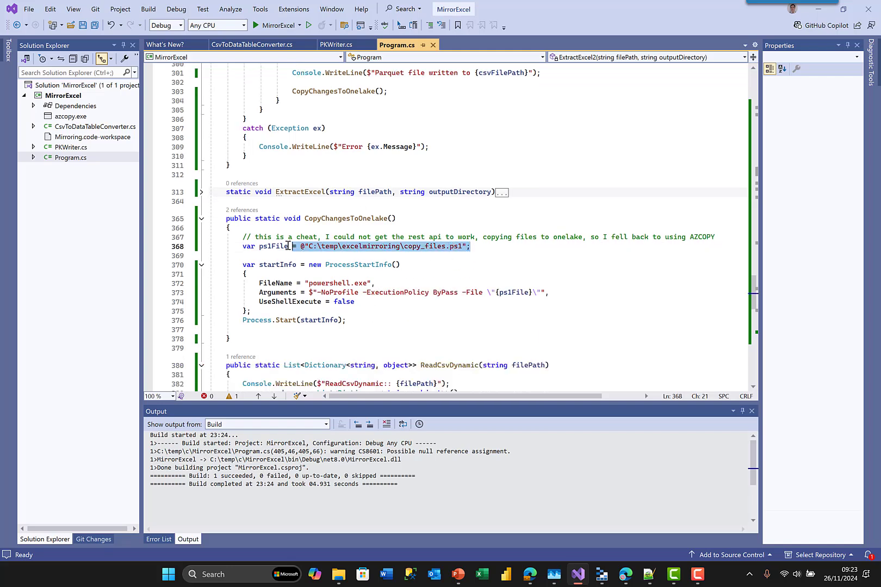
click(523, 274)
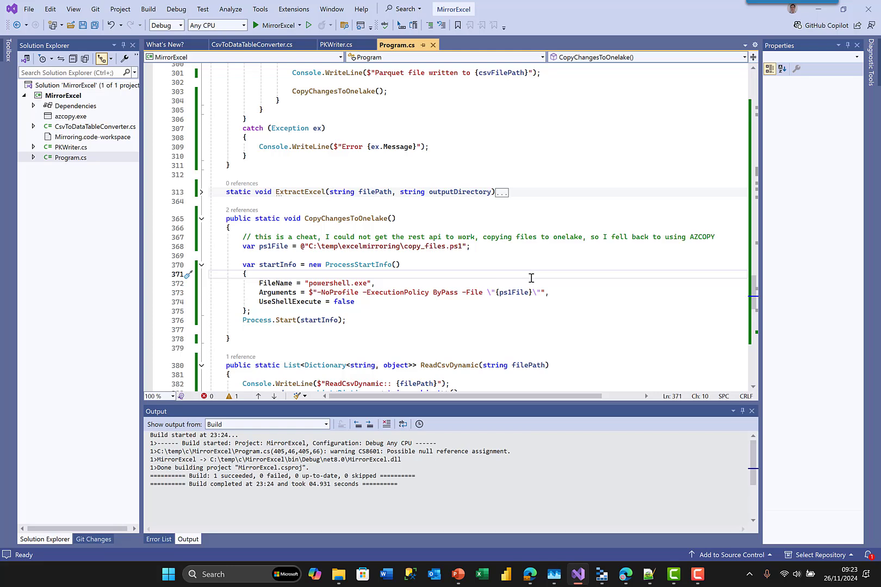
scroll(532, 278, down, 20)
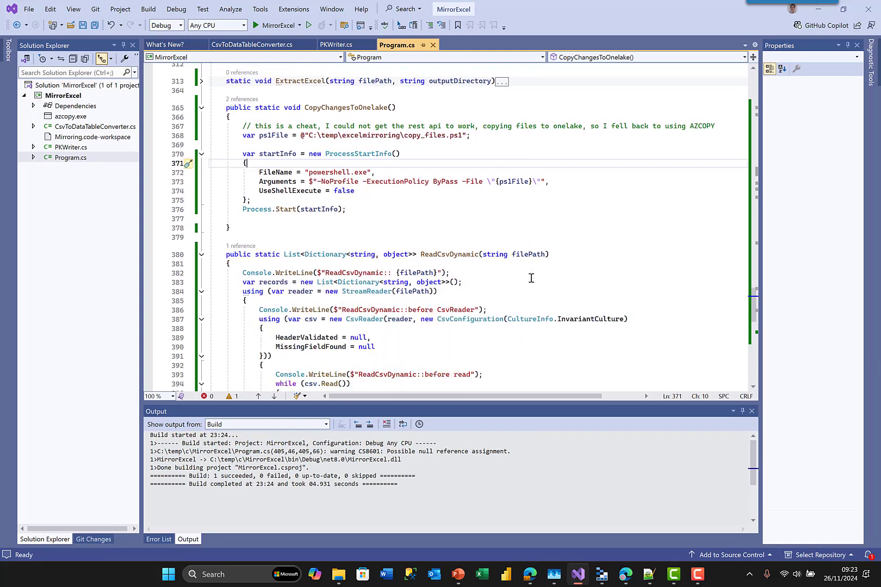
scroll(531, 278, up, 20)
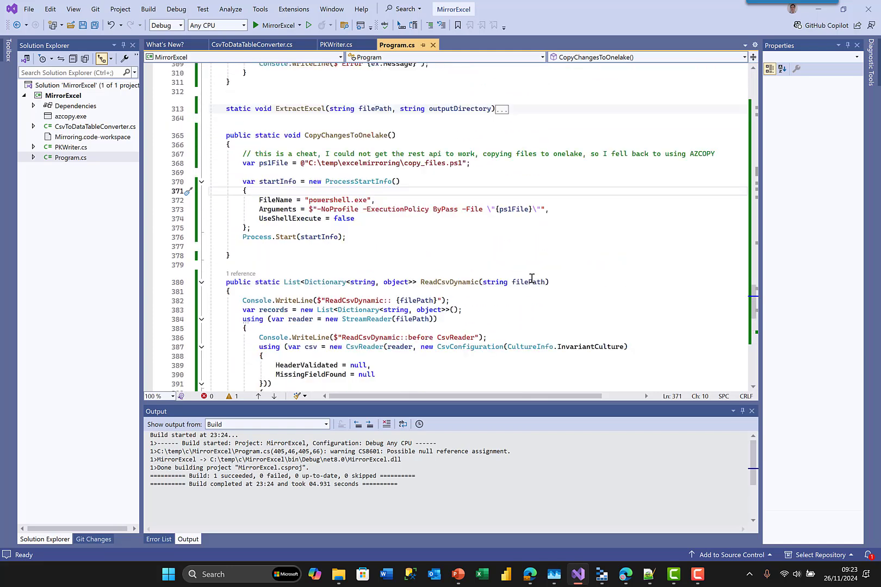
- Open PKWriter.cs and scroll through its WriteDataTableToParquet code
double_click(64, 148)
click(390, 237)
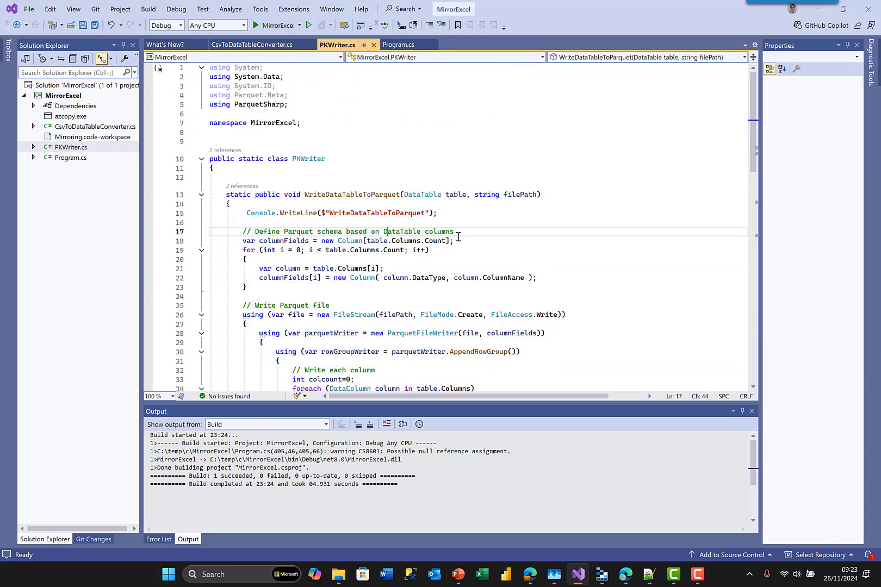
scroll(457, 238, down, 10)
scroll(456, 238, down, 6)
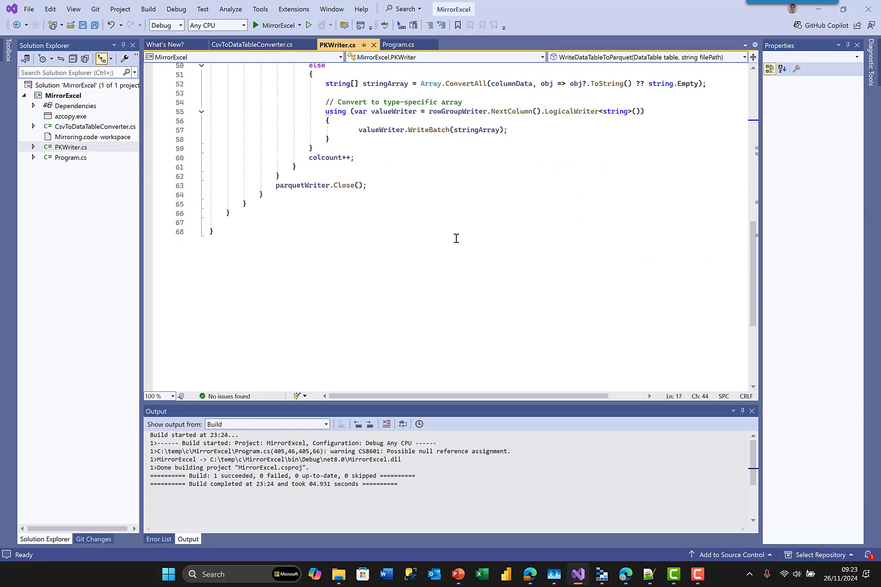
scroll(455, 238, up, 12)
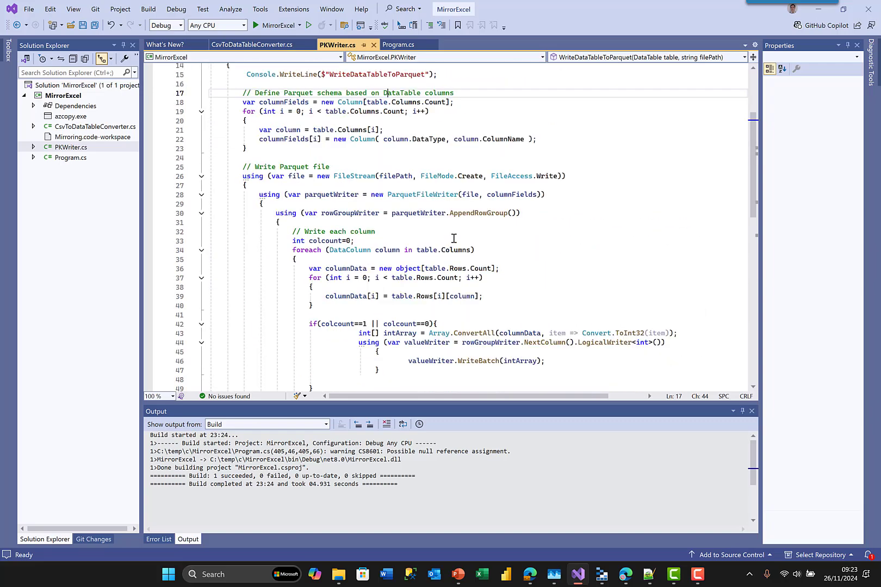
scroll(455, 238, up, 3)
scroll(454, 238, down, 4)
scroll(454, 238, up, 5)
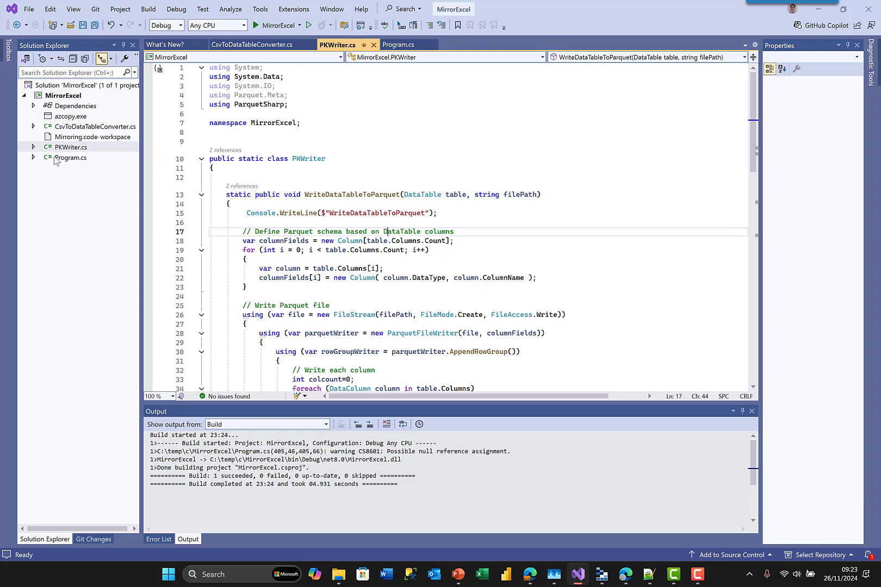
- Open CsvToDataTableConverter.cs and Program.cs, then scroll up to Program.cs's Main method
click(81, 126)
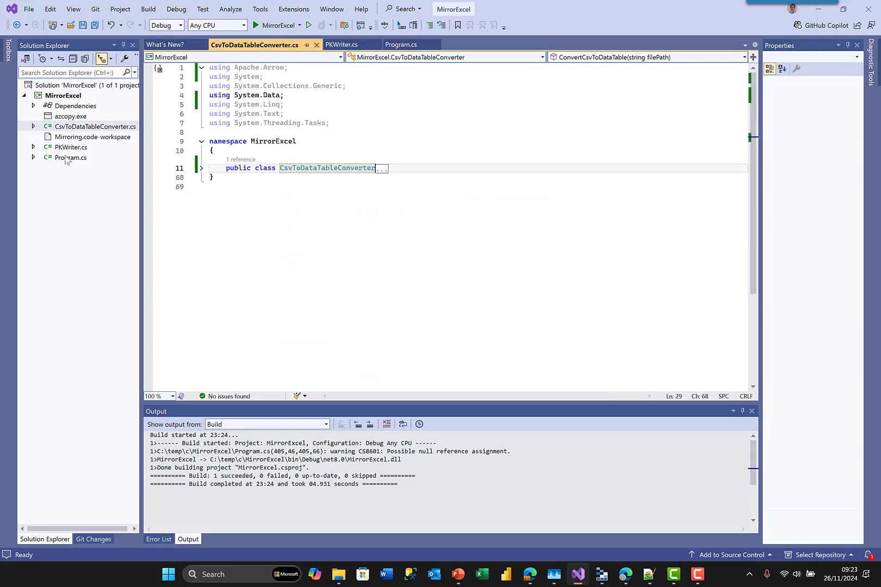
click(68, 157)
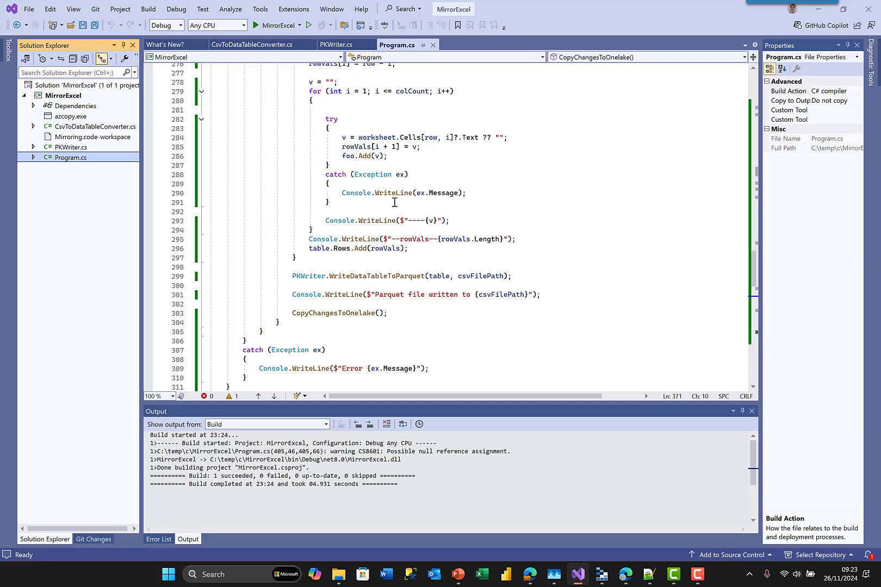
scroll(394, 202, up, 20)
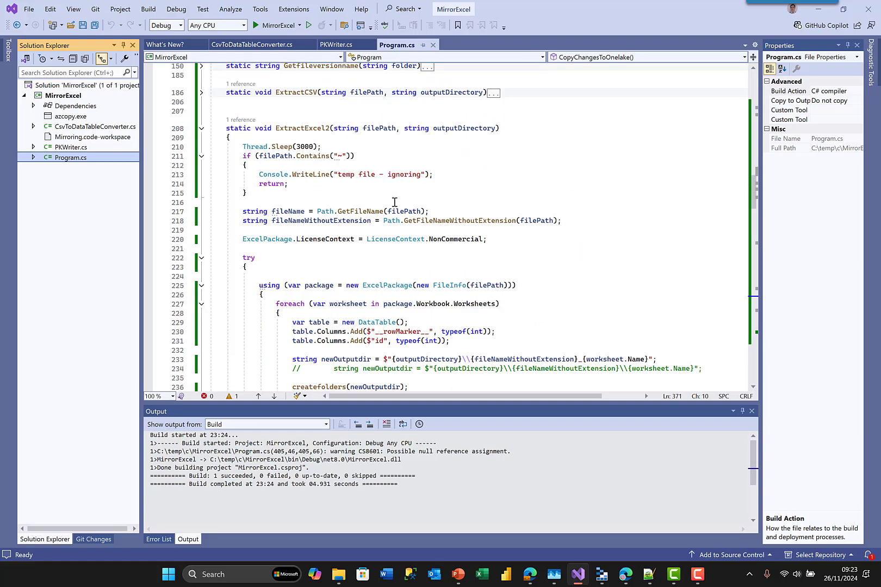
scroll(394, 202, up, 15)
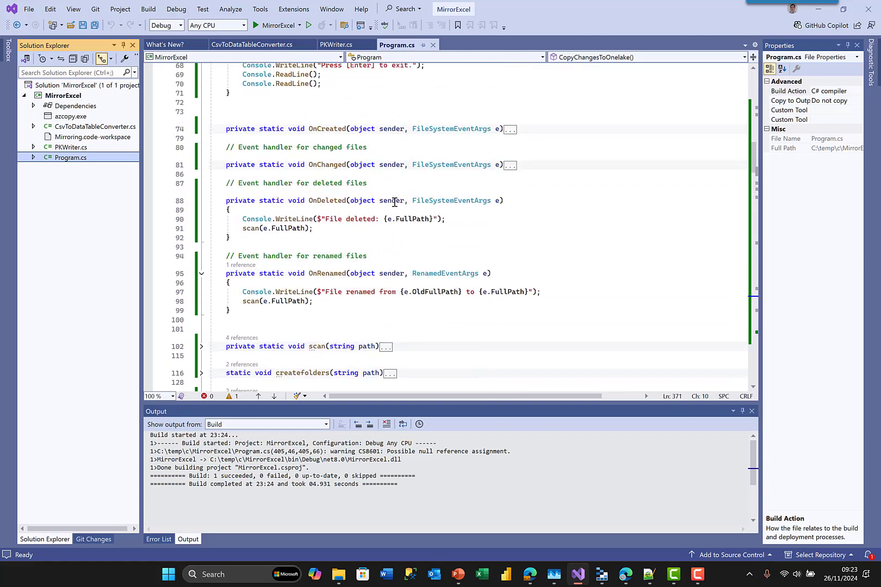
scroll(394, 202, up, 5)
scroll(395, 202, up, 7)
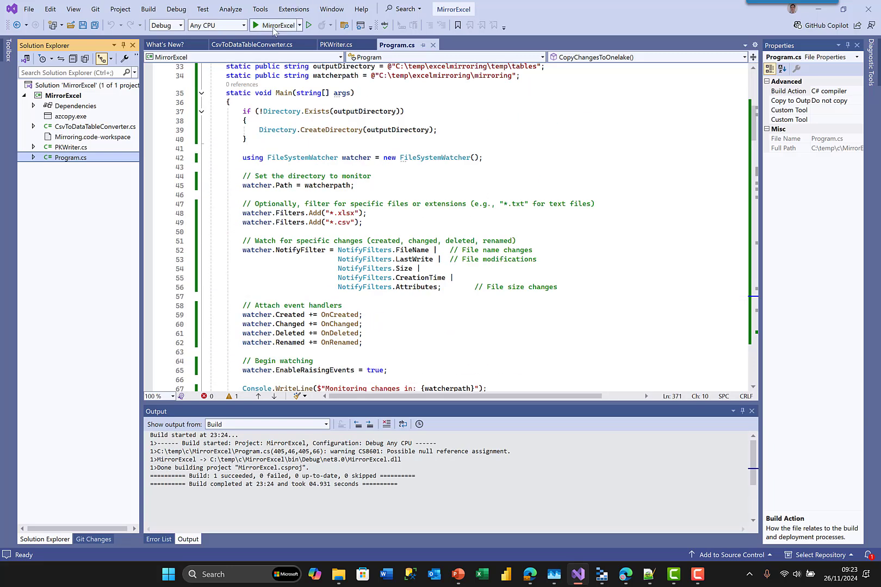
- Run MirrorExcel, resize its console narrower and taller, and bring the sample folder window into view
click(273, 27)
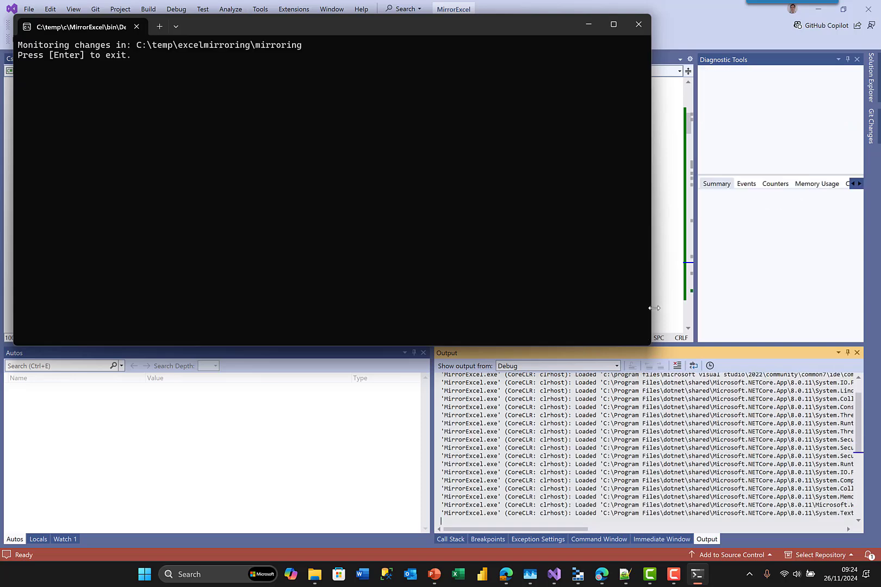
drag(655, 308, 392, 291)
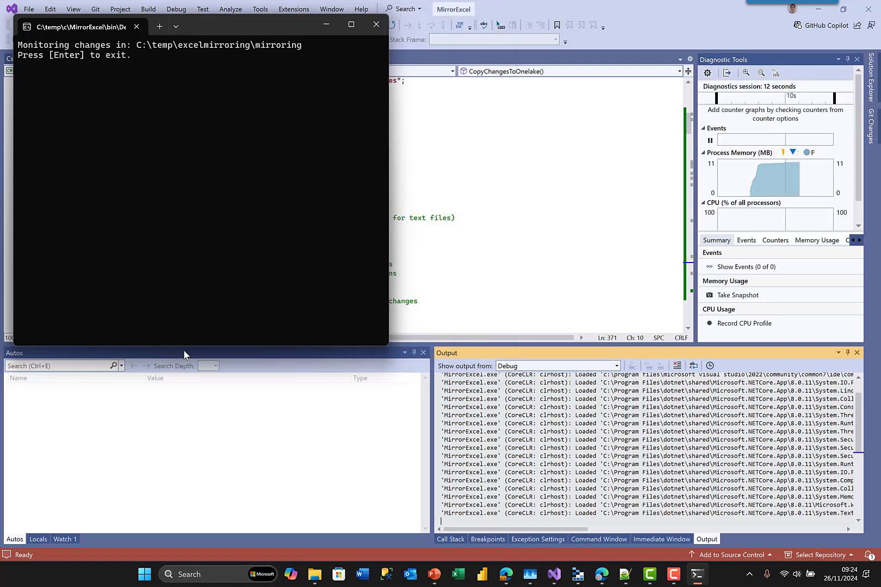
drag(183, 350, 183, 476)
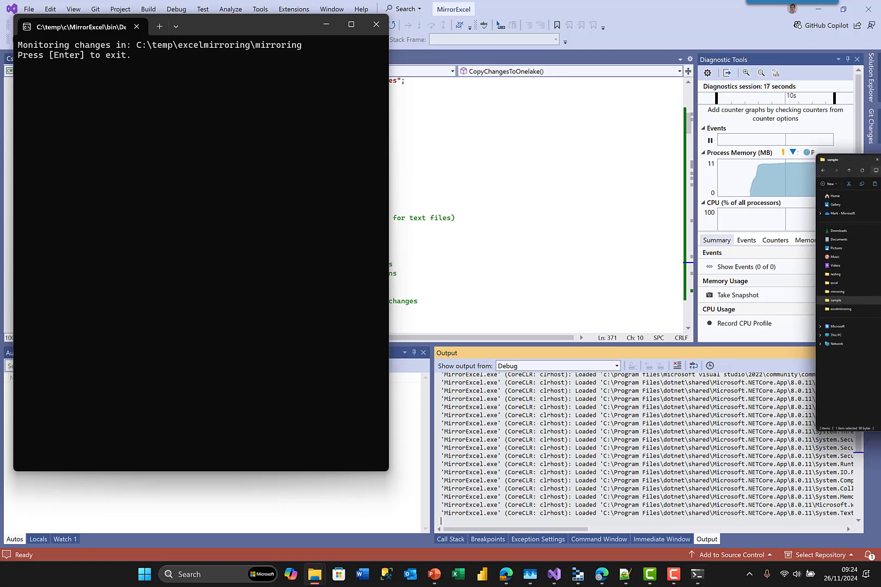
drag(827, 123, 671, 26)
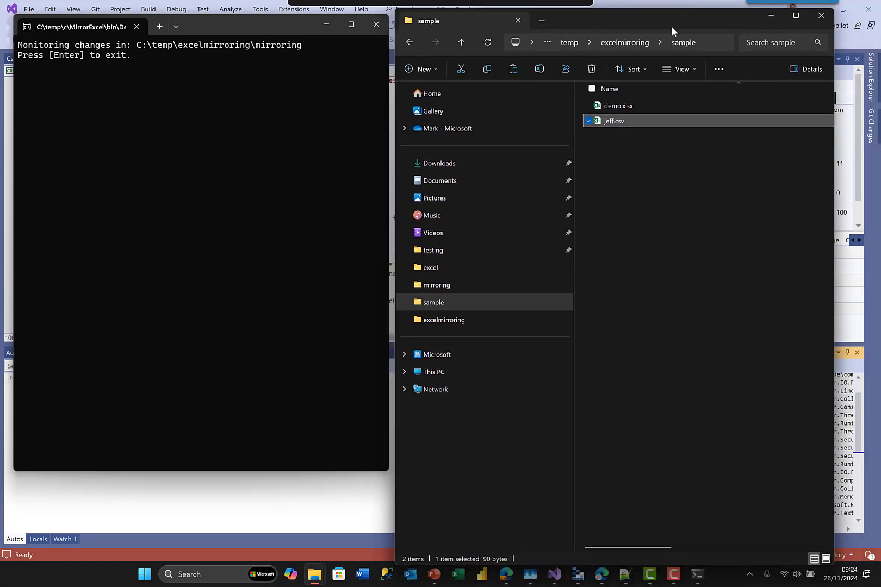
- Paste demo.xlsx and jeff.csv from the sample folder into the mirroring folder
click(713, 163)
click(640, 105)
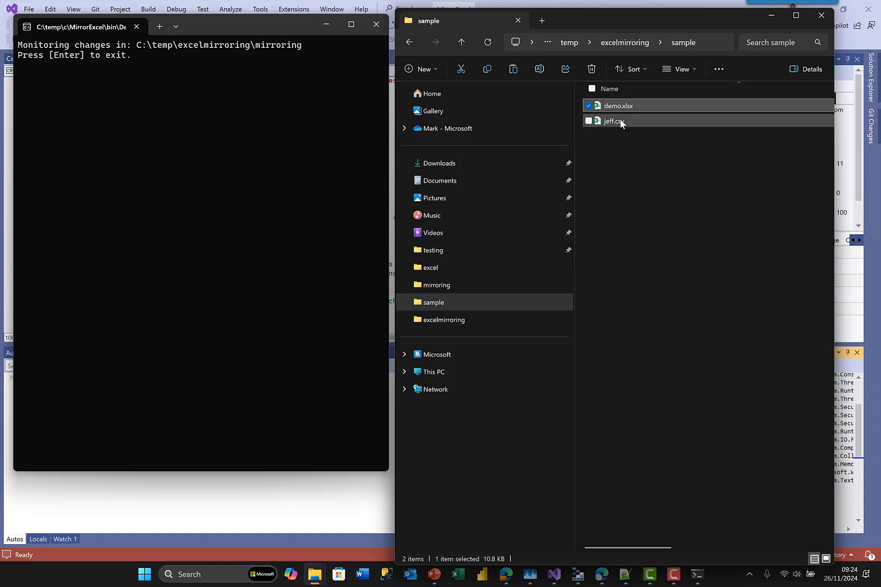
ctrl+click(621, 122)
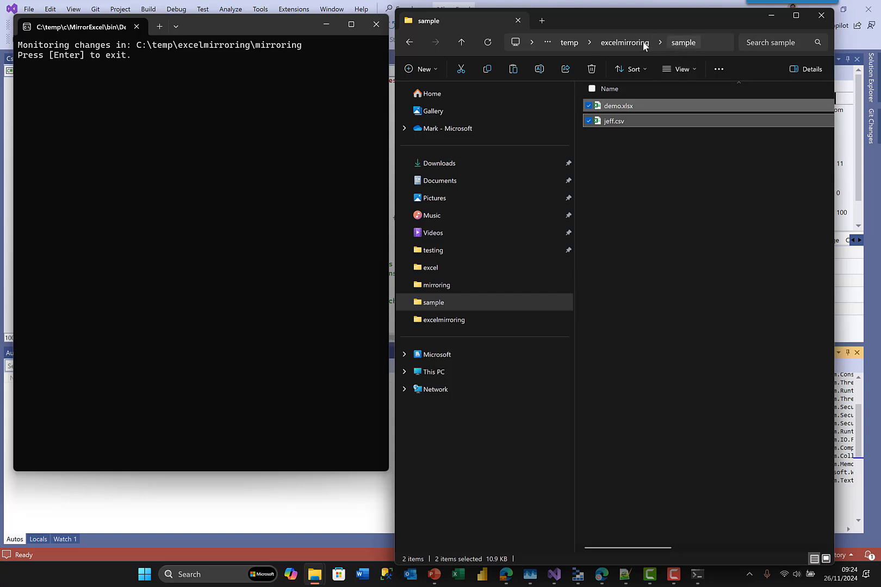
click(451, 288)
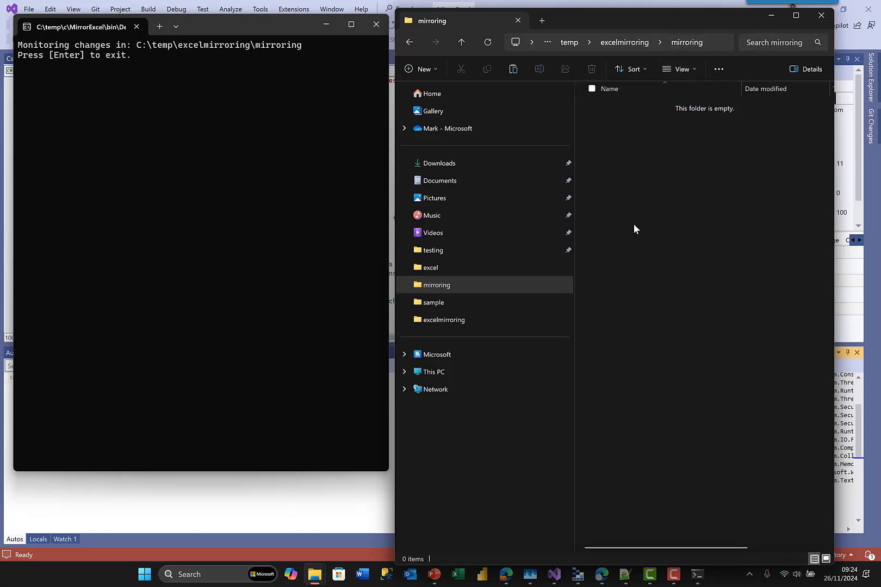
key(ctrl+v)
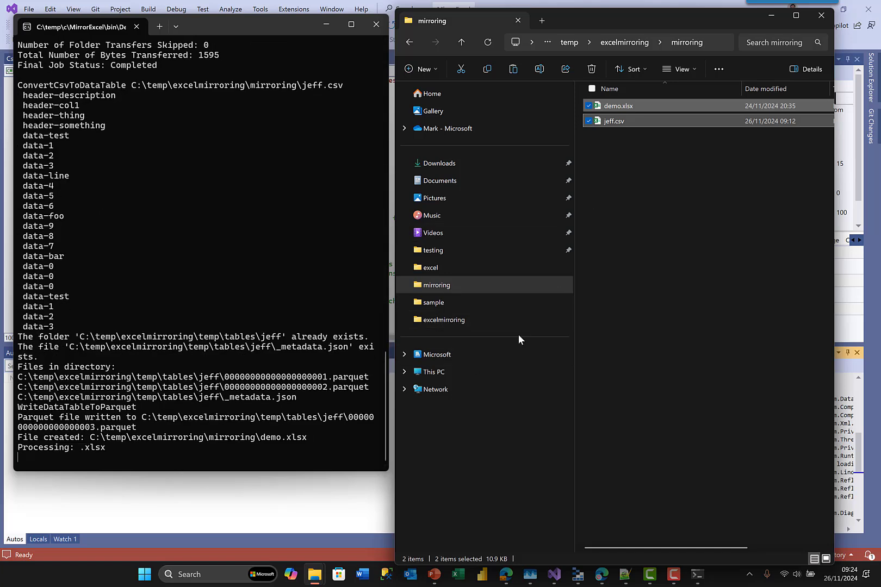
- Browse excelmirroring\temp\tables to inspect the jeff and demo_friends Parquet output folders
click(438, 322)
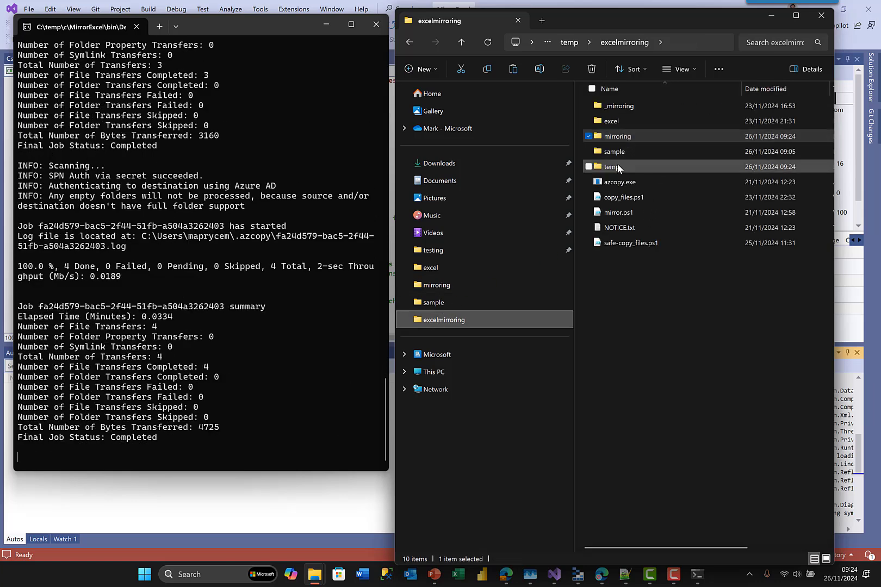
double_click(615, 167)
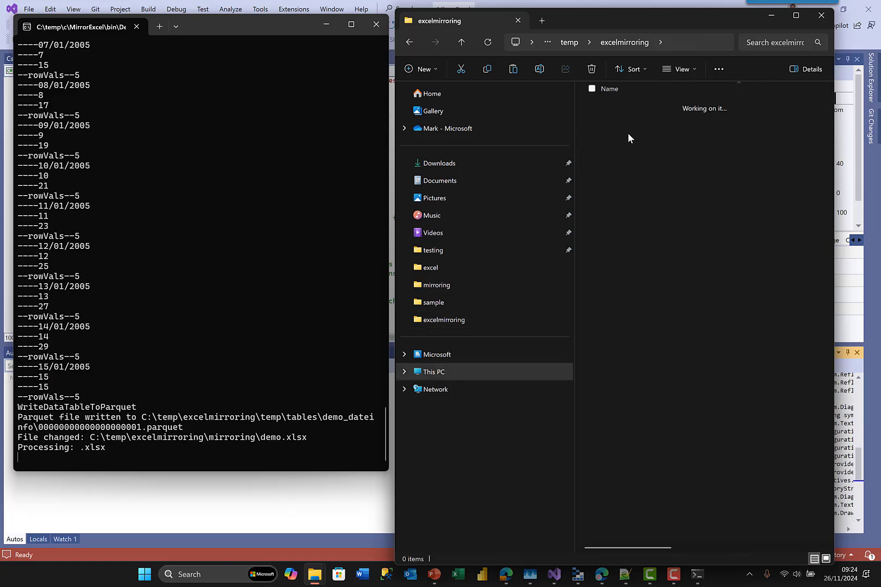
click(612, 107)
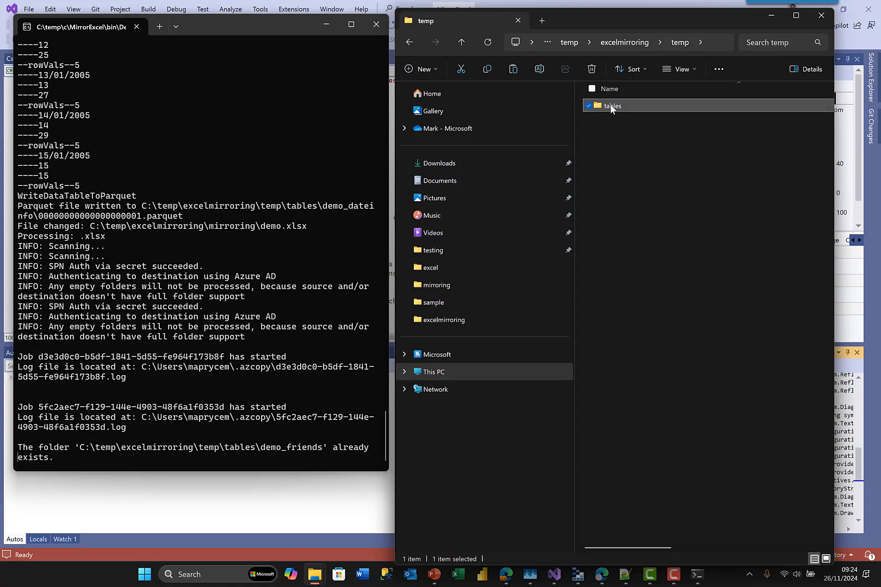
double_click(611, 107)
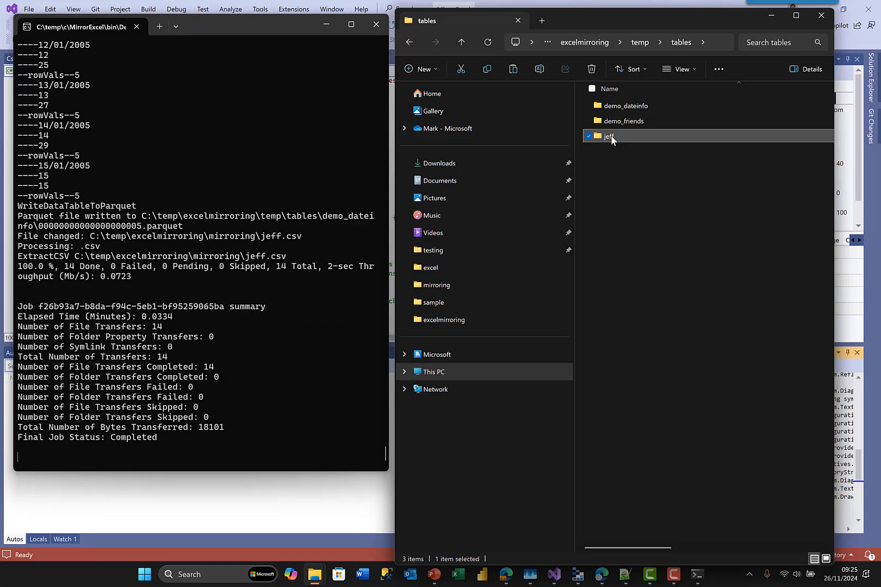
double_click(611, 134)
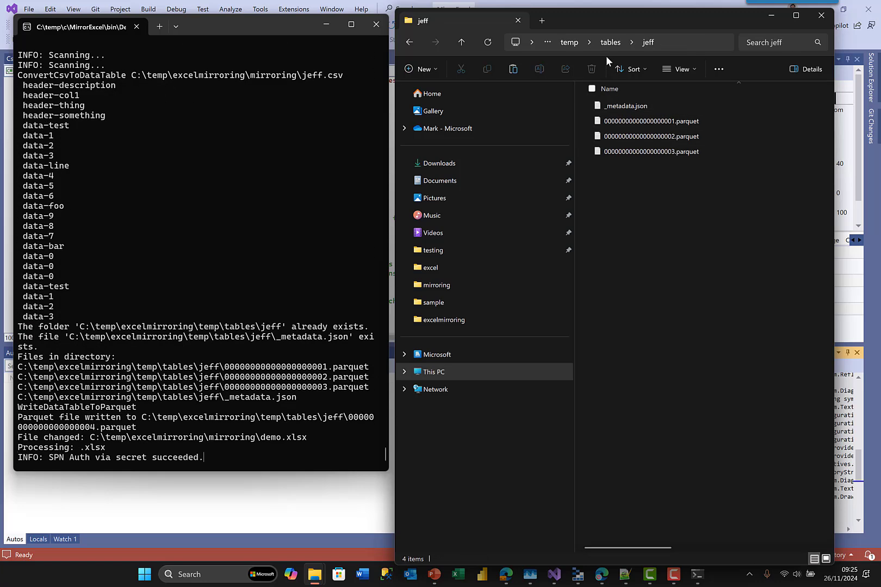
click(608, 44)
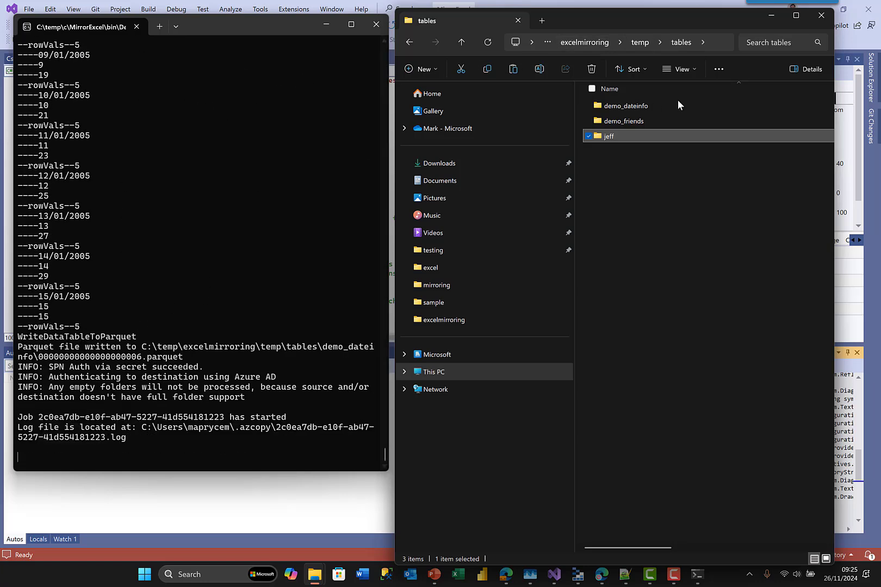
double_click(623, 122)
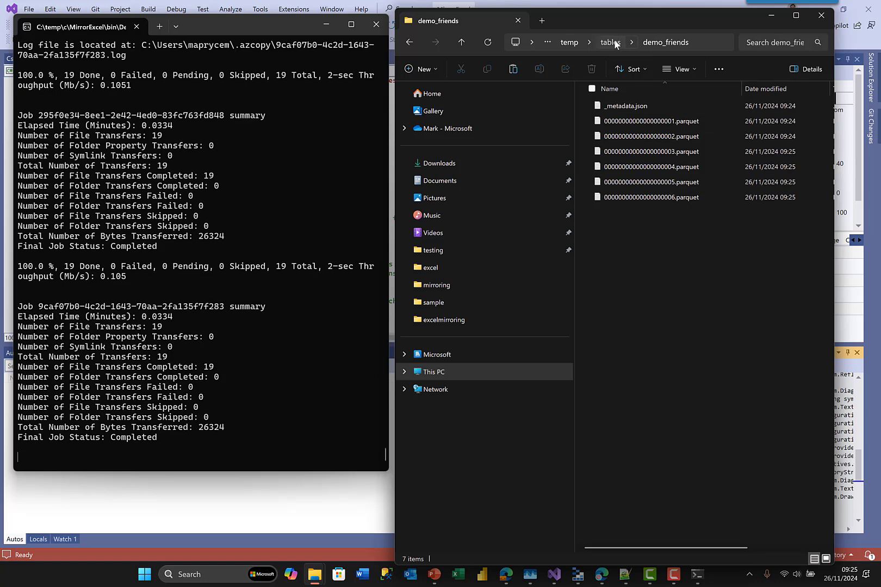
click(610, 43)
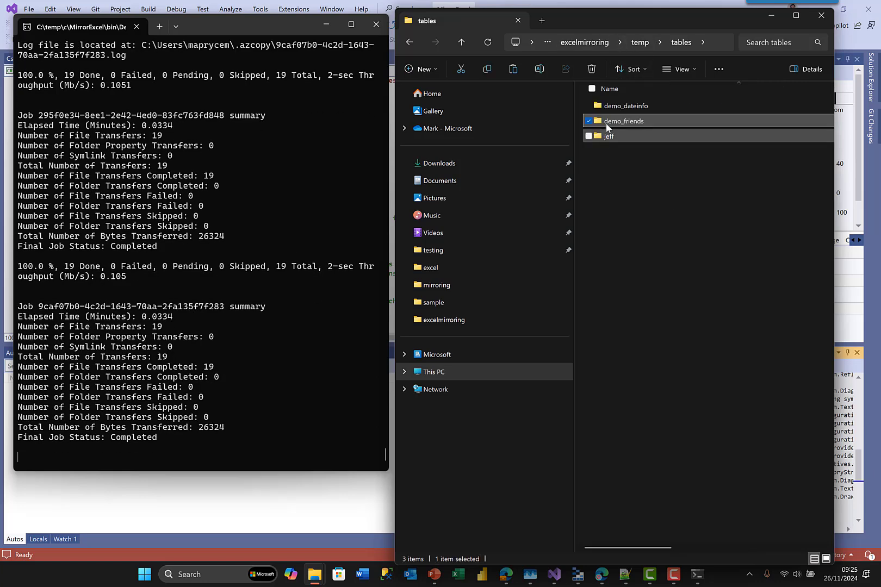
double_click(619, 121)
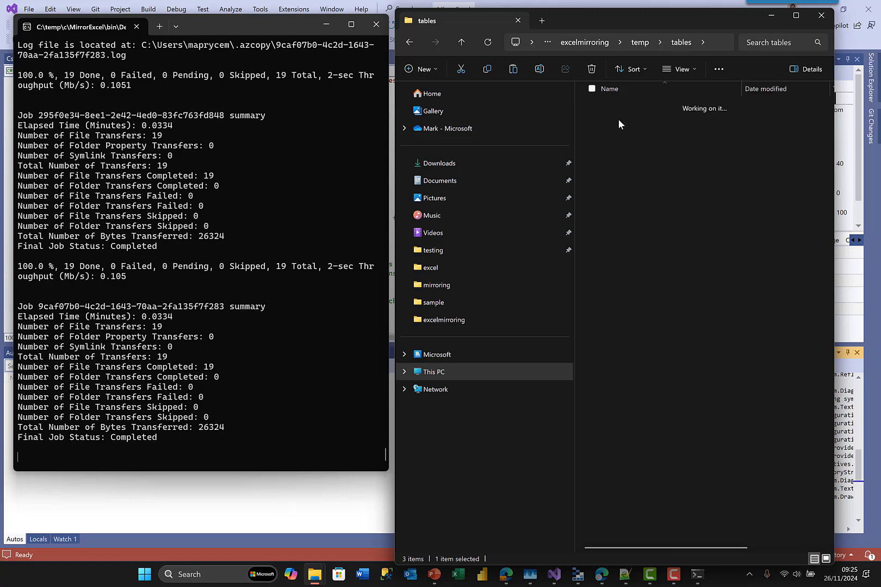
- Open demo.xlsx from the mirroring folder in Excel
drag(645, 25, 456, 22)
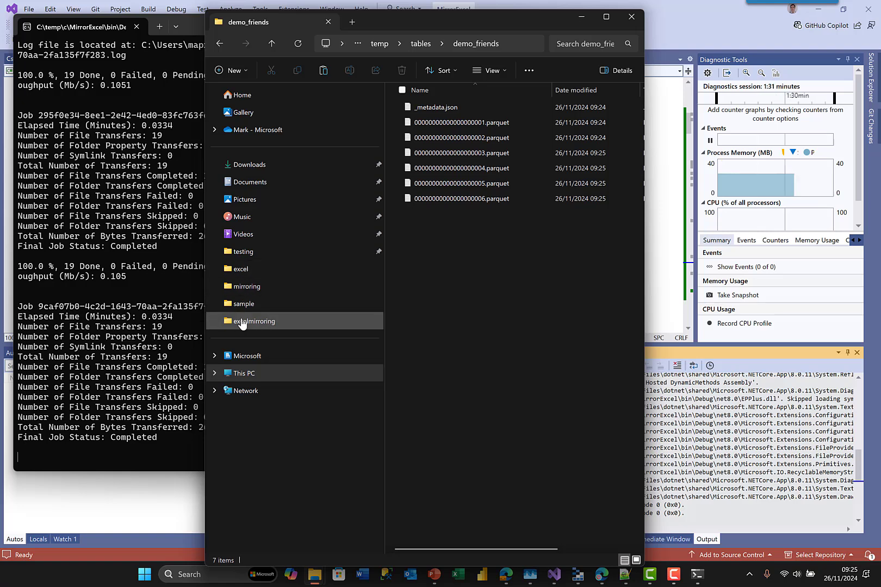
click(246, 286)
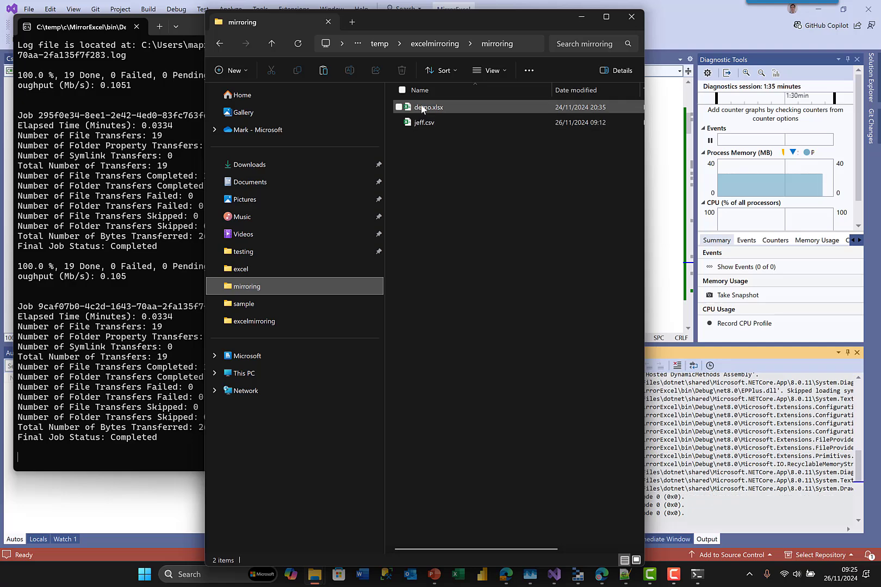
click(422, 106)
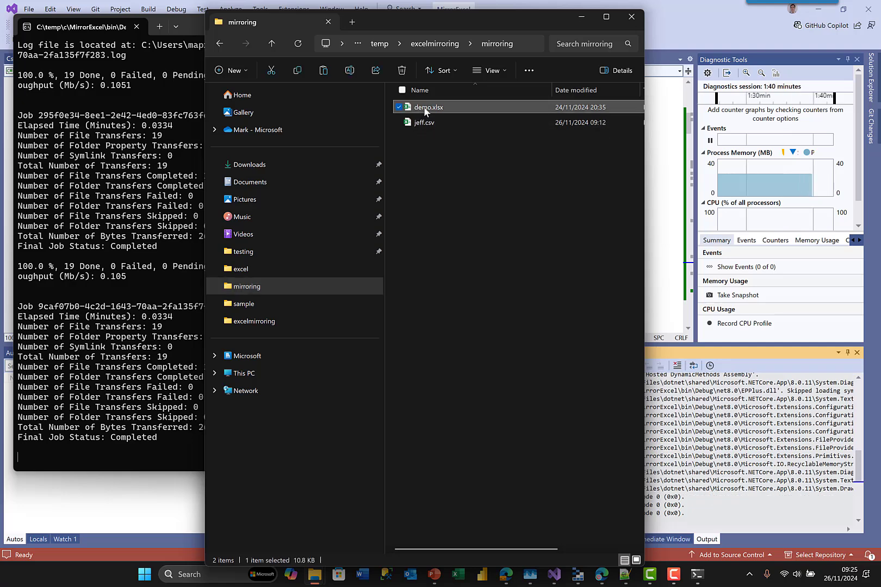
double_click(432, 108)
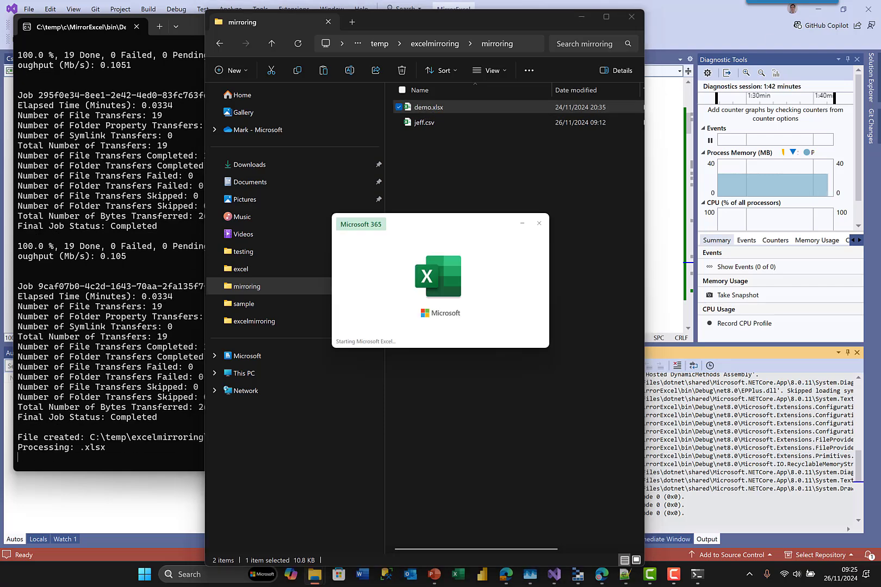
- Maximize Azure Storage Explorer, refresh the LandingZone listing and widen the blob list
key(alt+Tab)
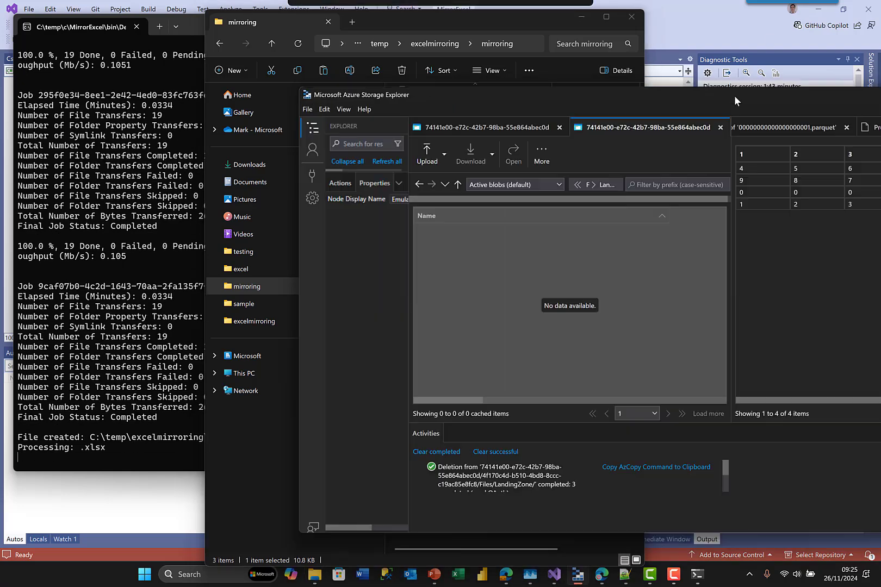
drag(735, 95, 512, 62)
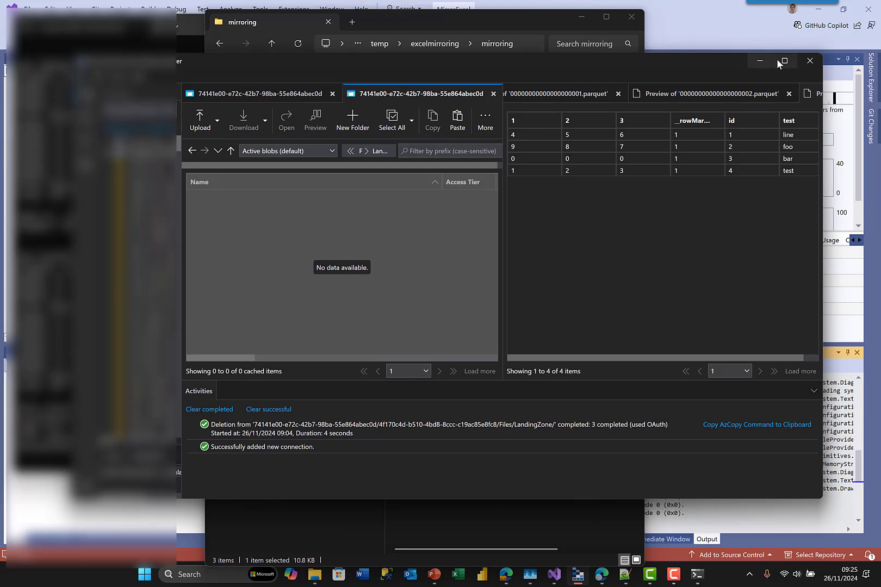
click(786, 62)
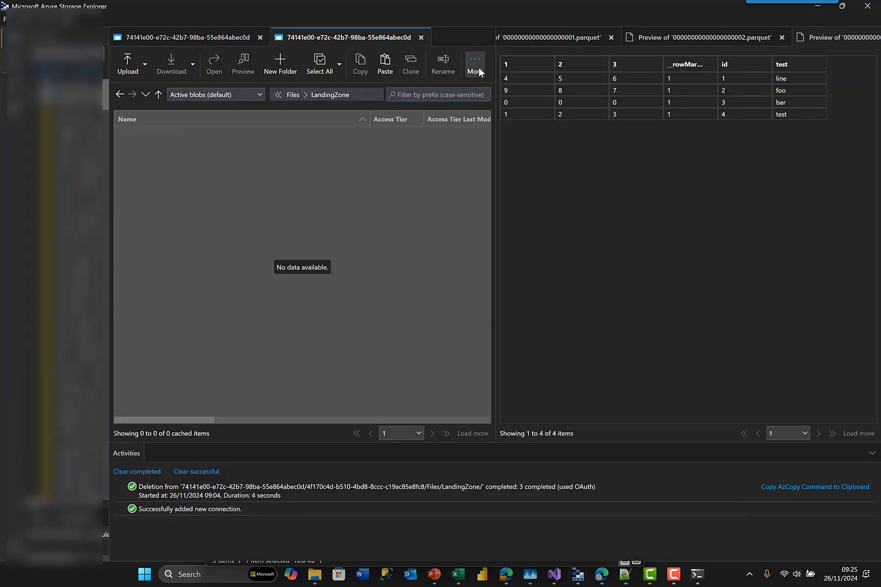
click(475, 68)
click(491, 219)
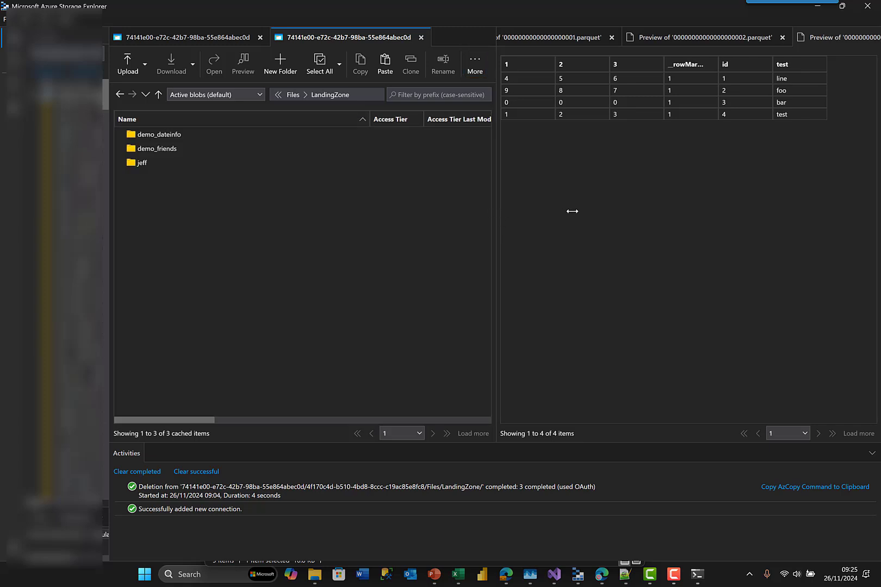
drag(573, 211, 772, 211)
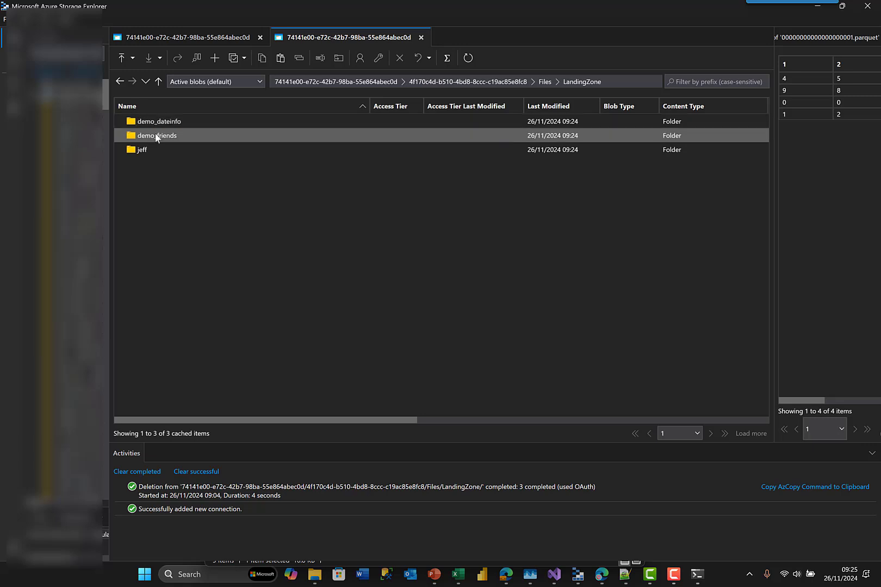
- Check the jeff folder in LandingZone, then open the demo_friends folder
click(141, 150)
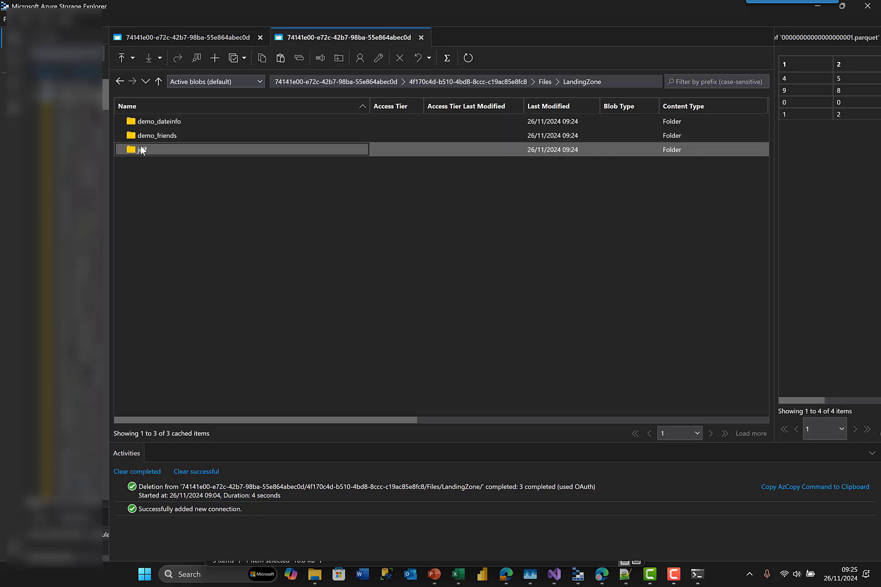
double_click(141, 150)
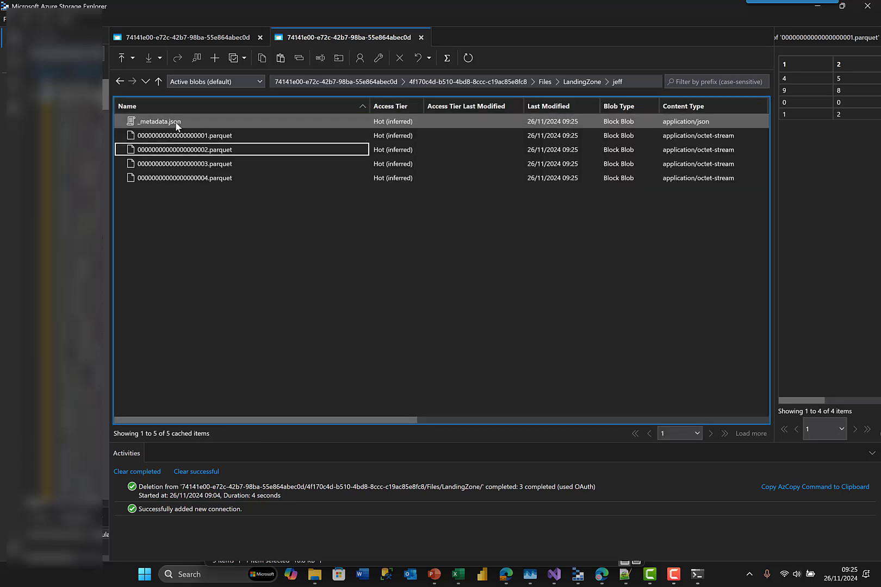
click(571, 82)
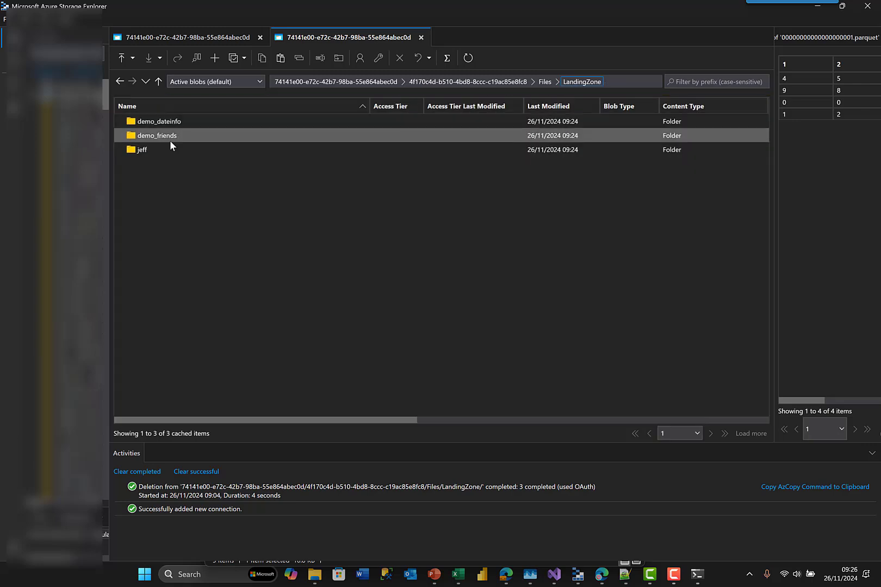
click(171, 138)
double_click(170, 137)
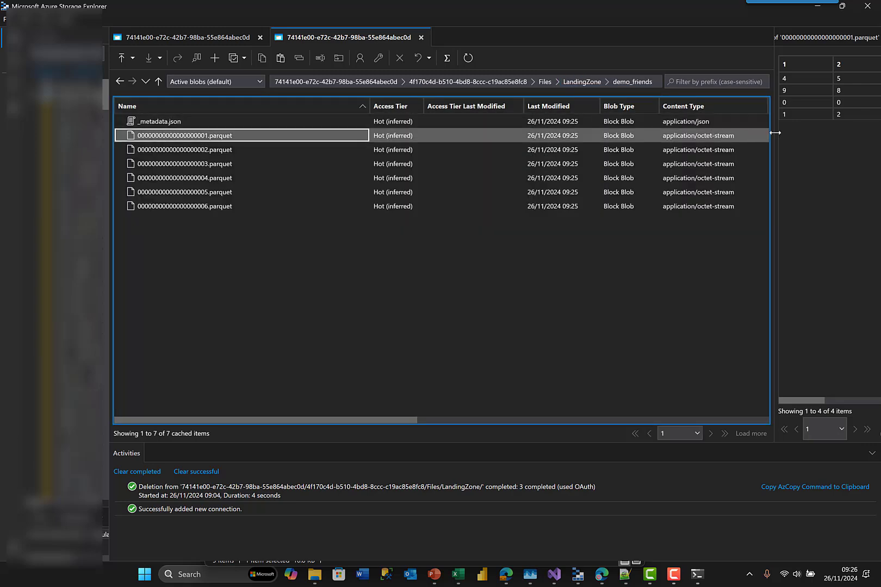
- Preview _metadata.json and close the parquet 006, 002 and 001 previews
drag(772, 133, 542, 143)
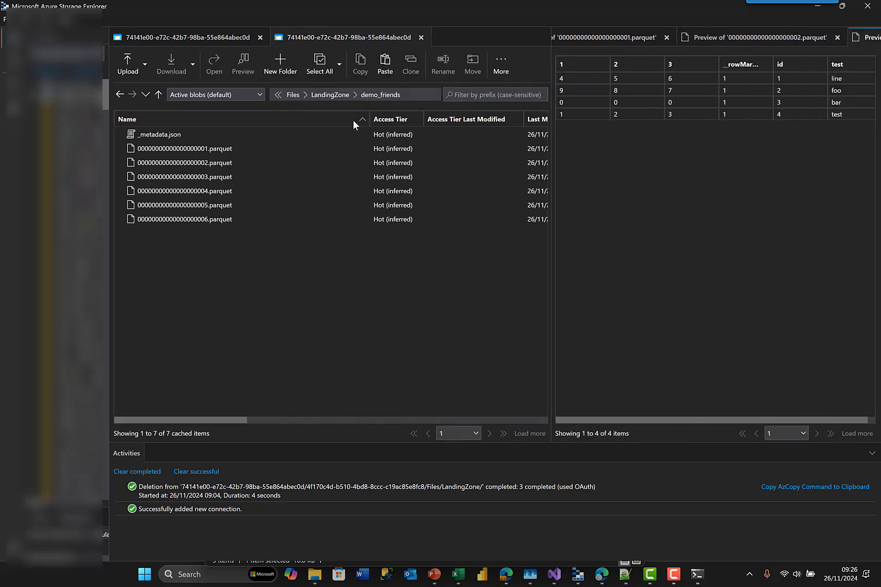
right_click(172, 135)
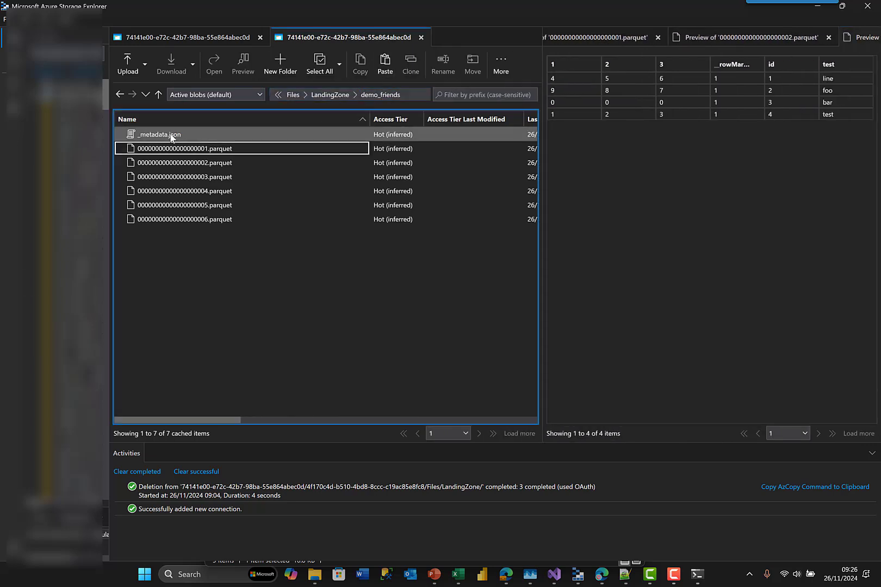
click(224, 176)
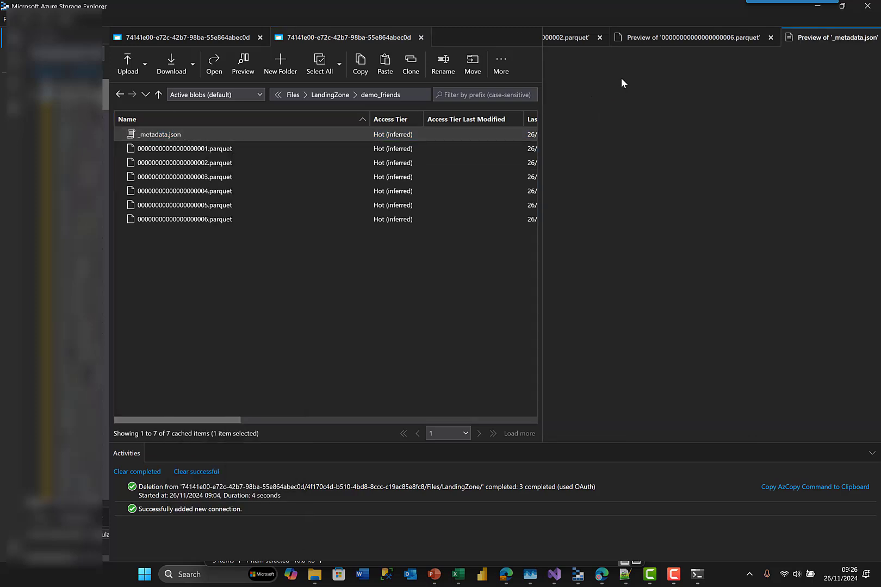
click(770, 38)
click(751, 38)
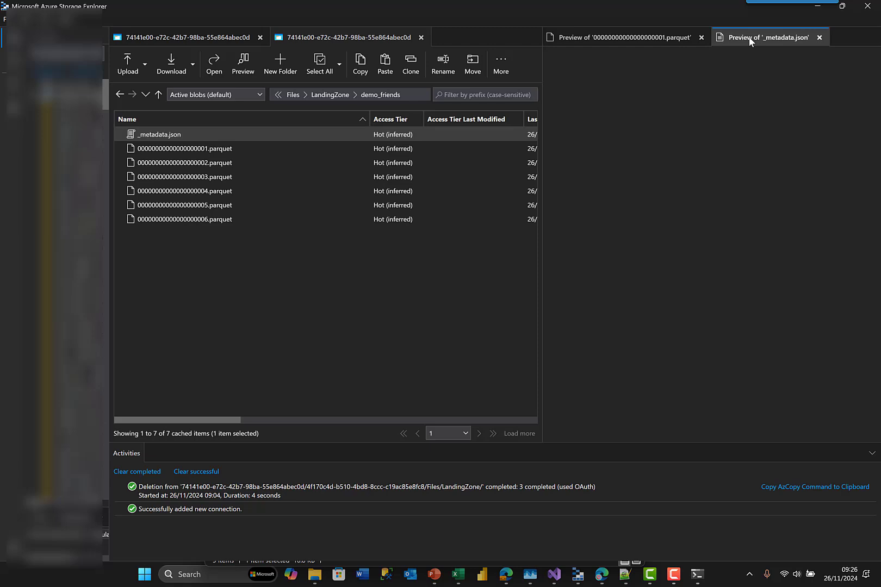
click(701, 37)
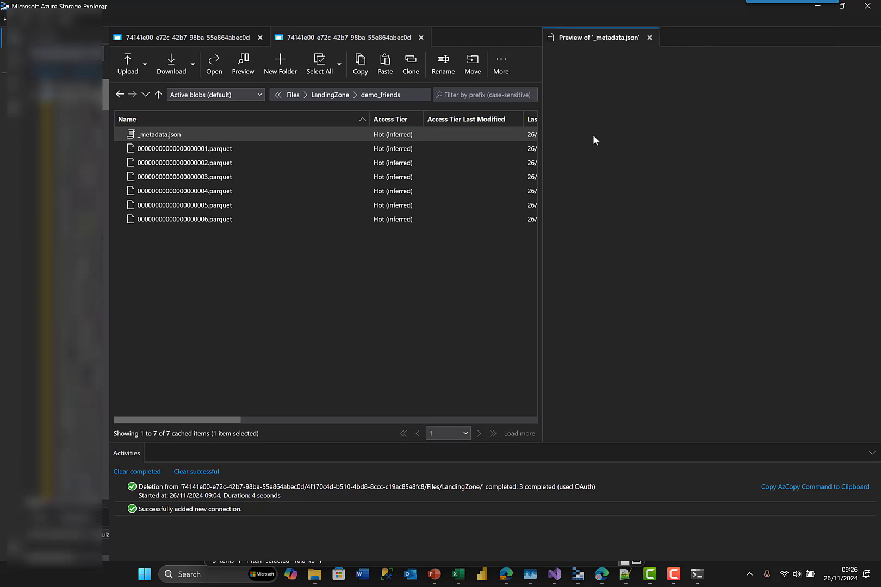
- Preview 00000000000000000006.parquet with a wider _rowMarker_ column, then switch to the browser
click(156, 150)
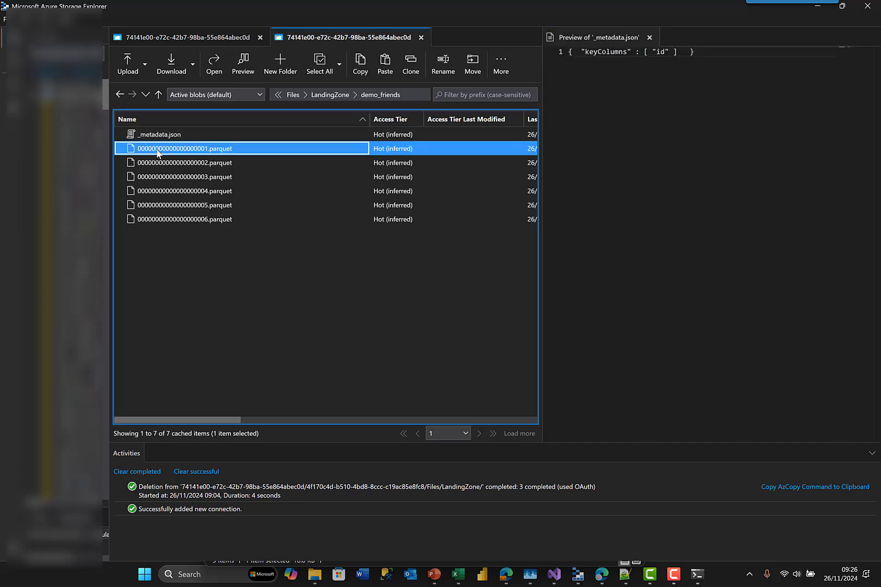
right_click(157, 150)
click(144, 221)
right_click(143, 223)
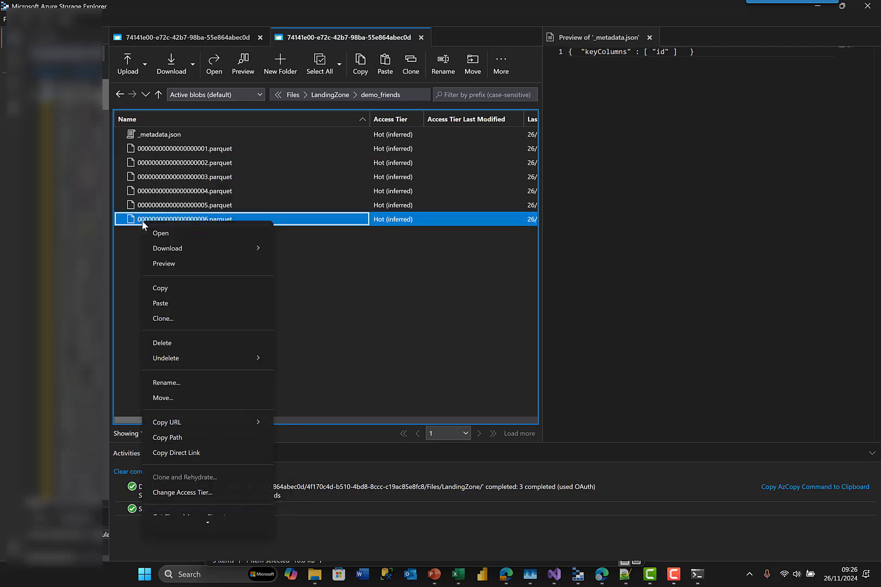
click(180, 264)
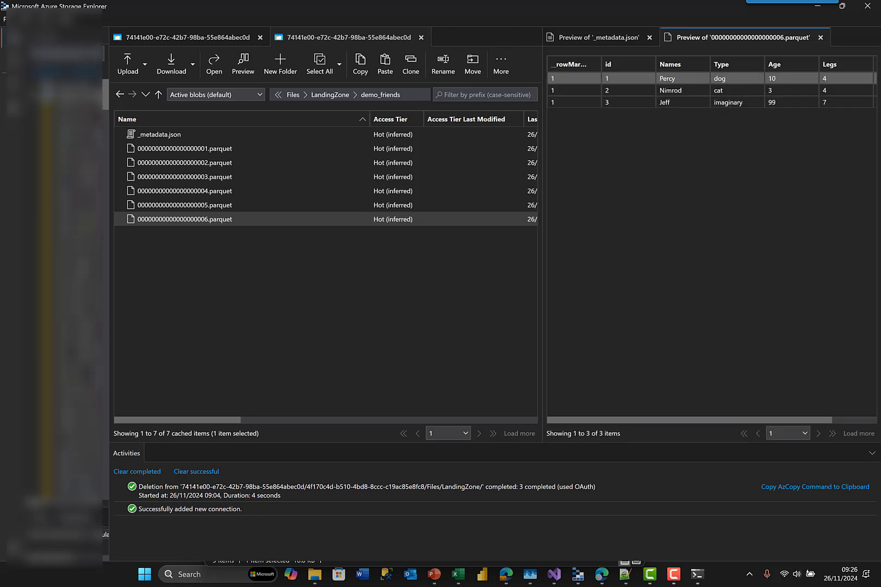
drag(600, 59, 638, 59)
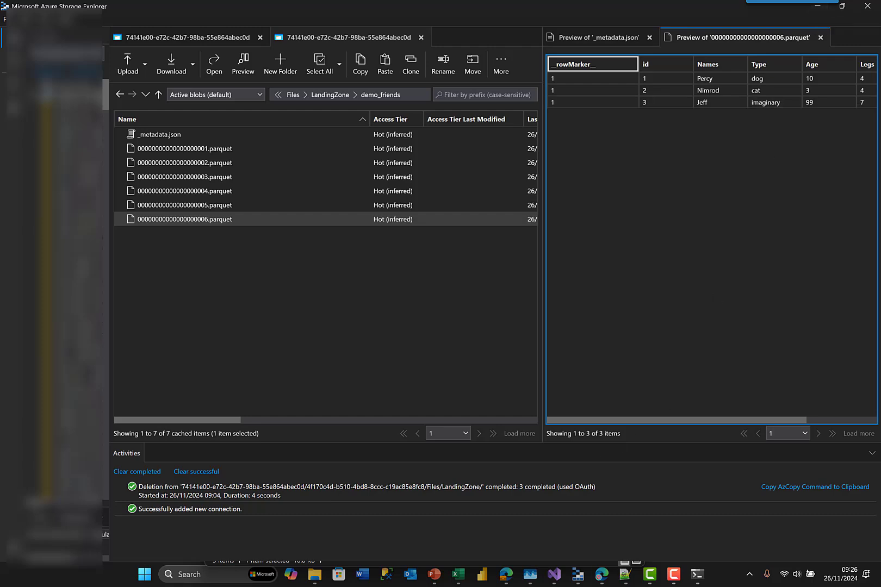
mouse_move(601, 574)
click(608, 519)
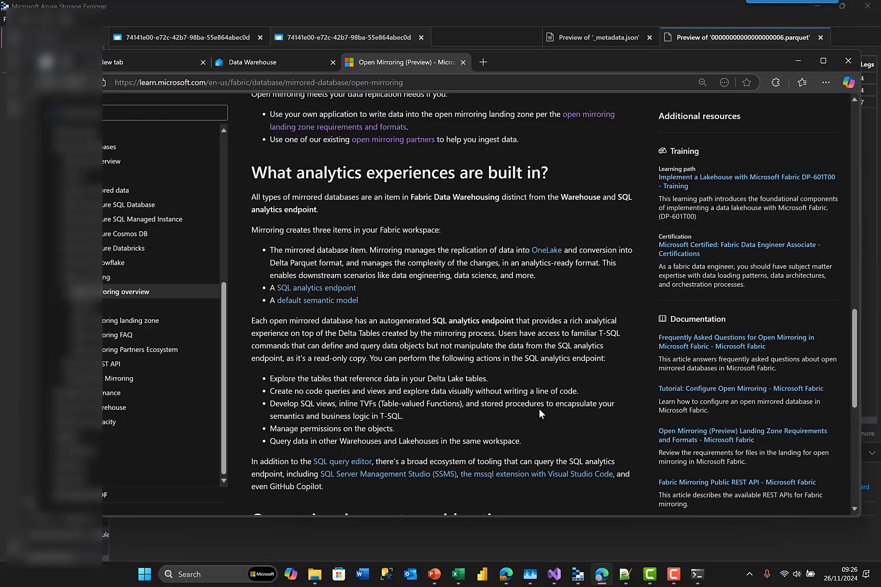
- Find Mirrored database (preview) under New item > All items filtered by 'mirro', then cancel
click(247, 62)
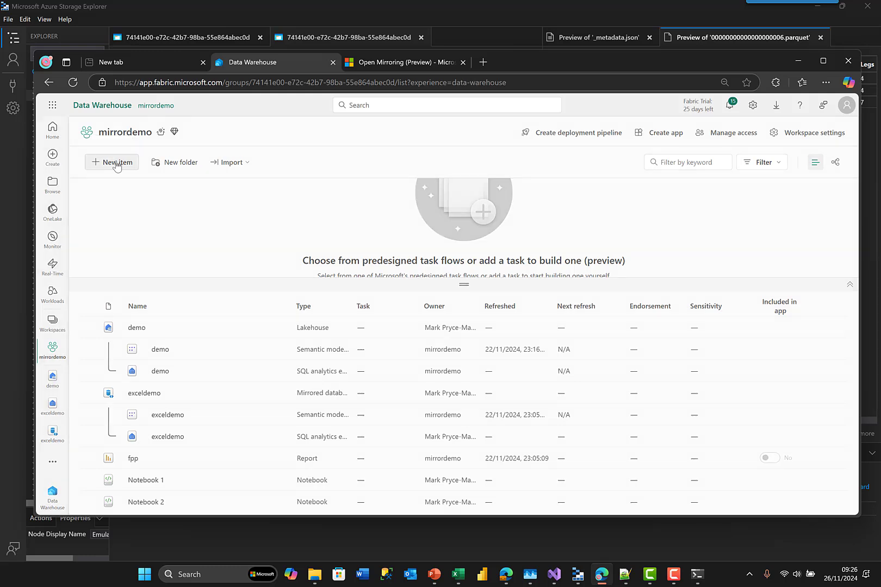
click(116, 163)
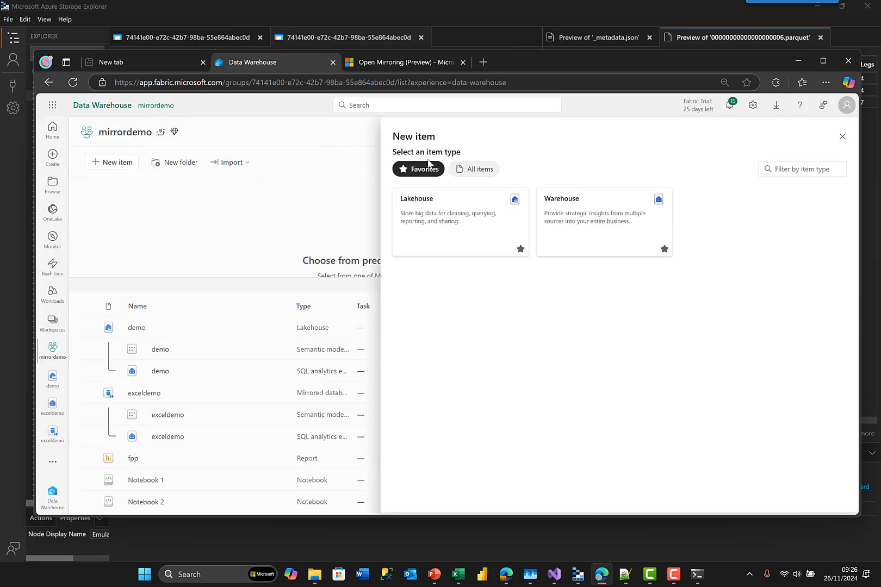
click(480, 172)
click(784, 170)
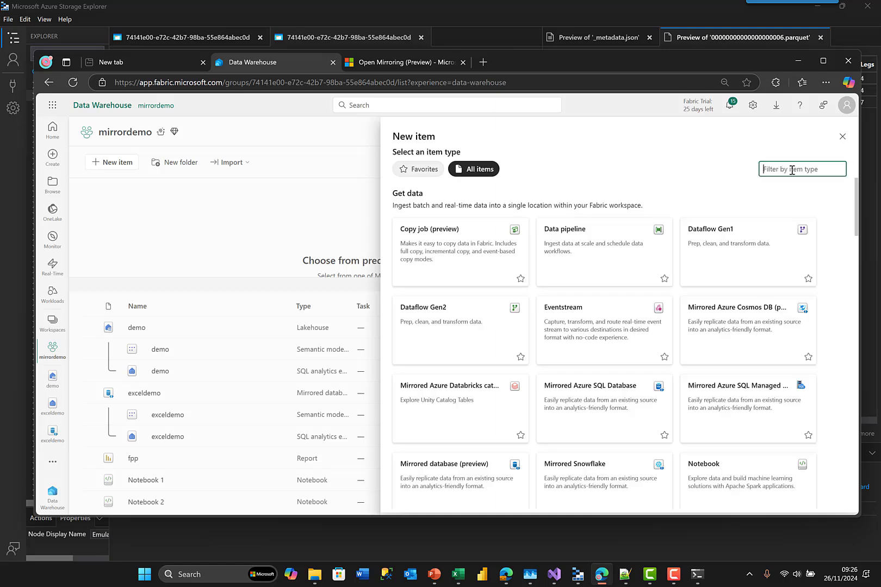
text(open)
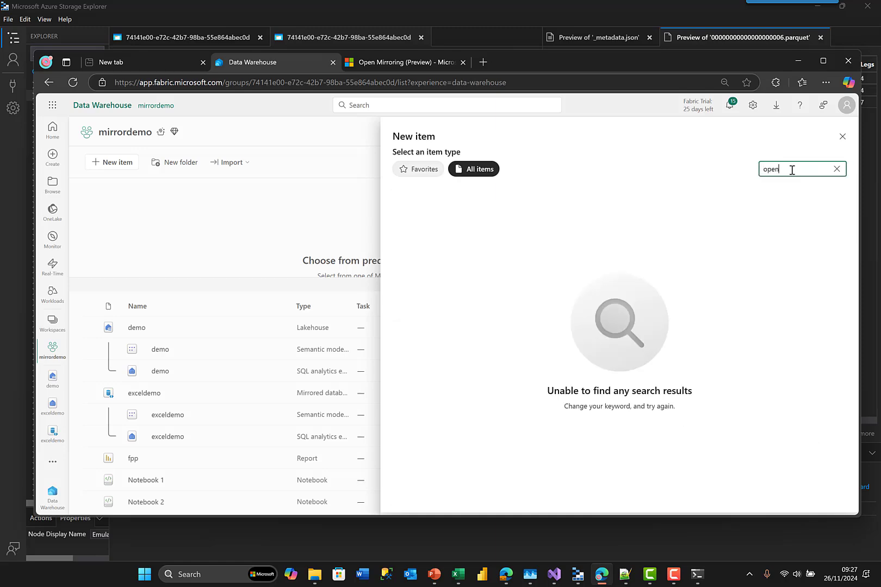
key(BackSpace)
key(BackSpace)
key(BackSpace)
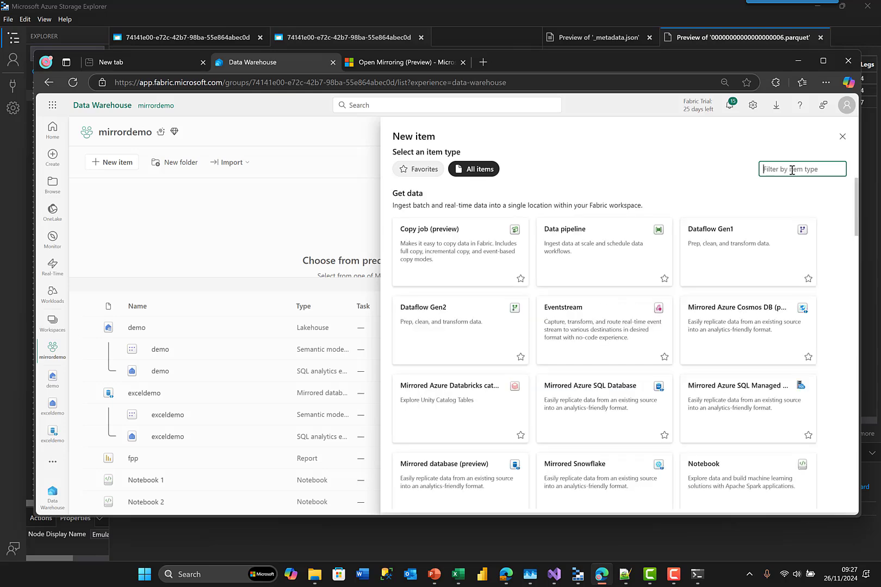
text(mirro)
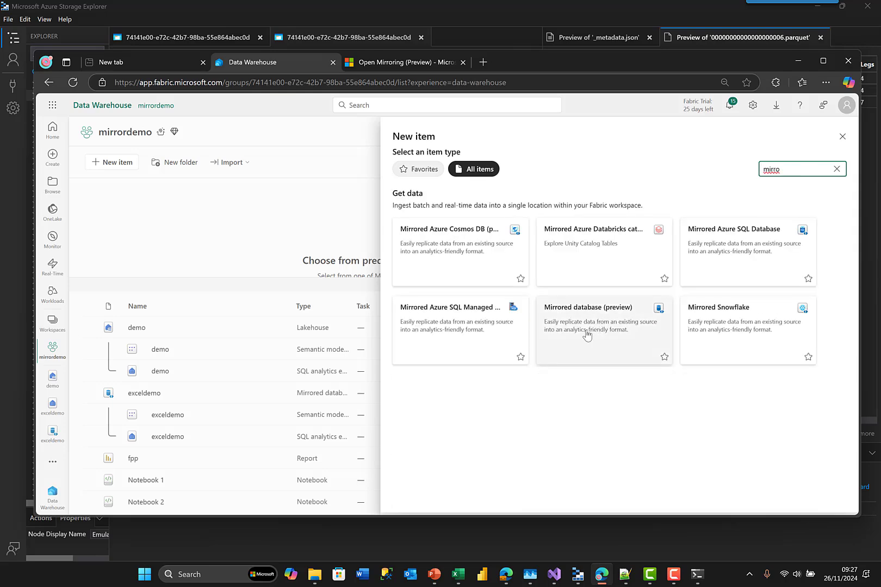
click(586, 336)
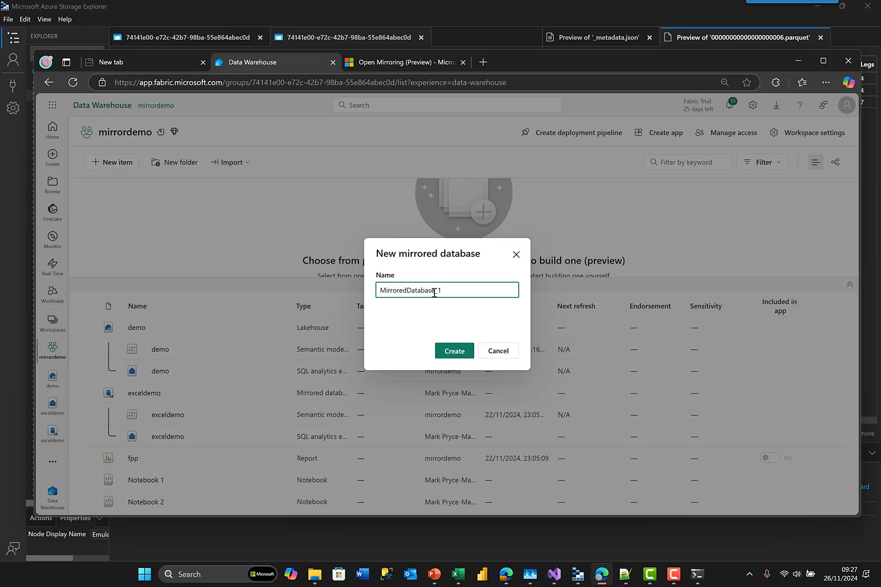
click(498, 353)
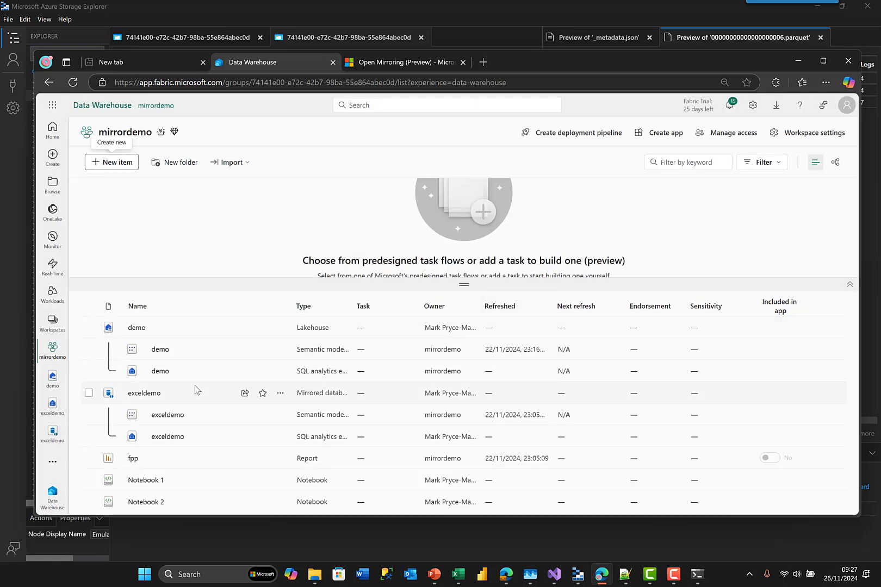
- Start replication on the exceldemo mirrored database and refresh its Monitor replication status
click(151, 399)
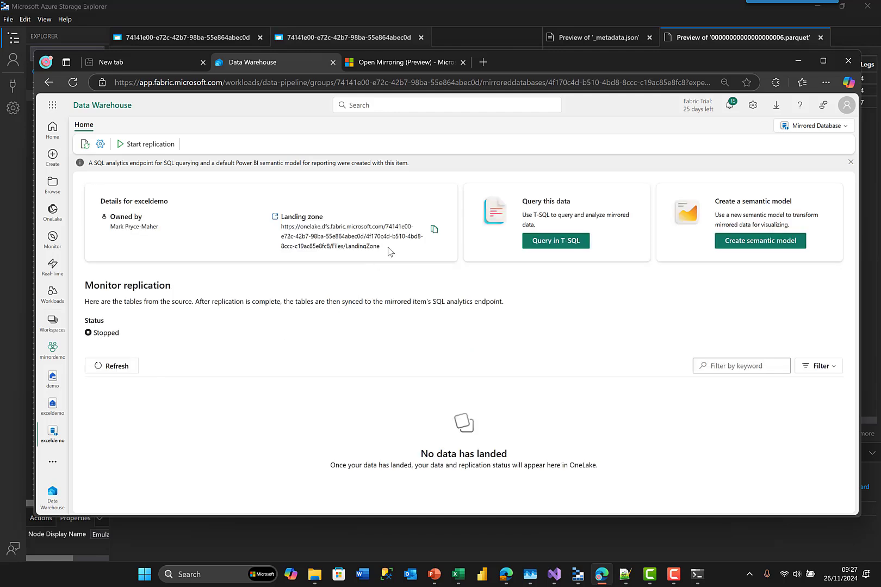
drag(388, 250, 284, 228)
click(170, 368)
click(165, 148)
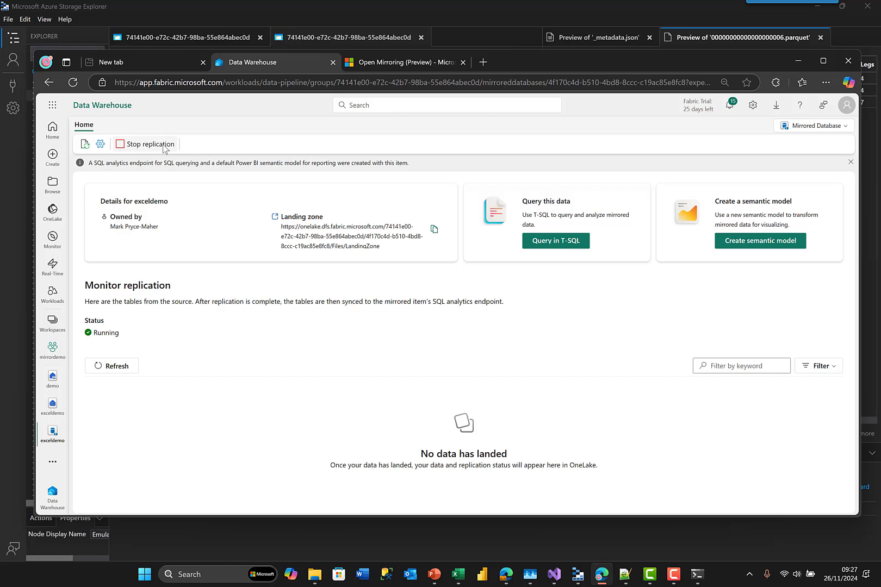
click(112, 369)
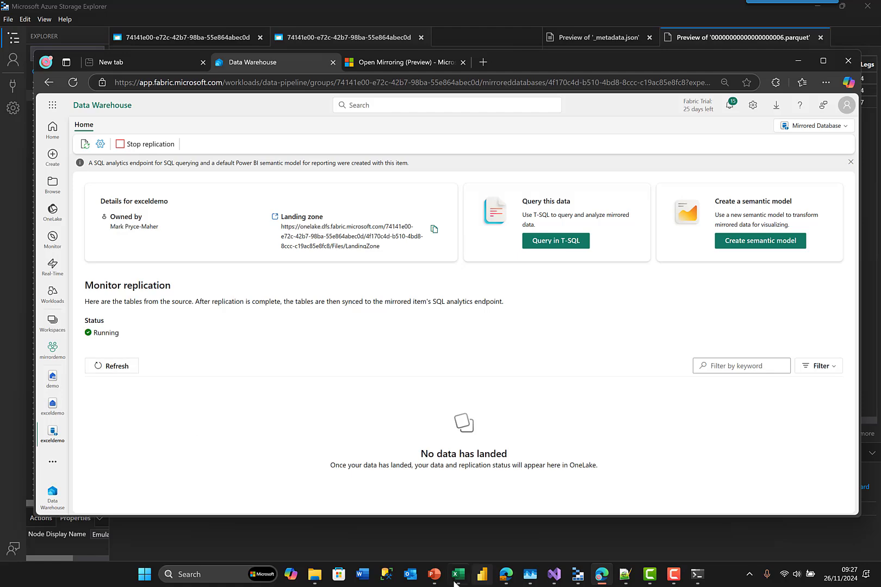
mouse_move(458, 574)
drag(733, 58, 368, 113)
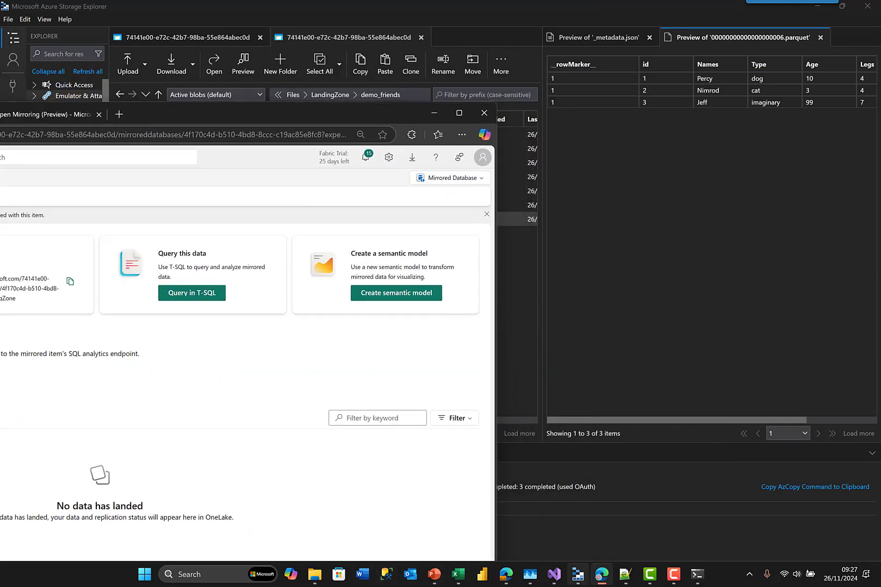
- Navigate File Explorer to excelmirroring\temp\tables\demo_friends to list its Parquet files
click(697, 575)
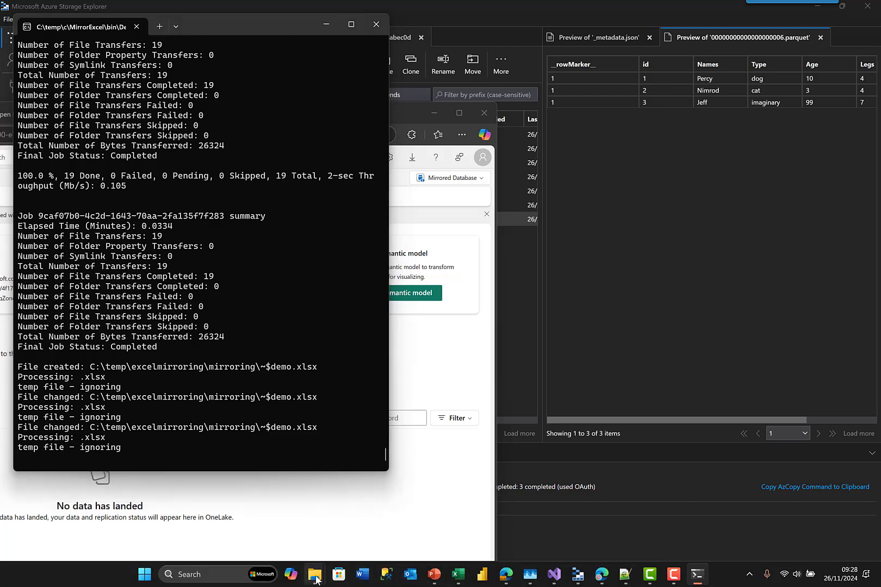
mouse_move(316, 580)
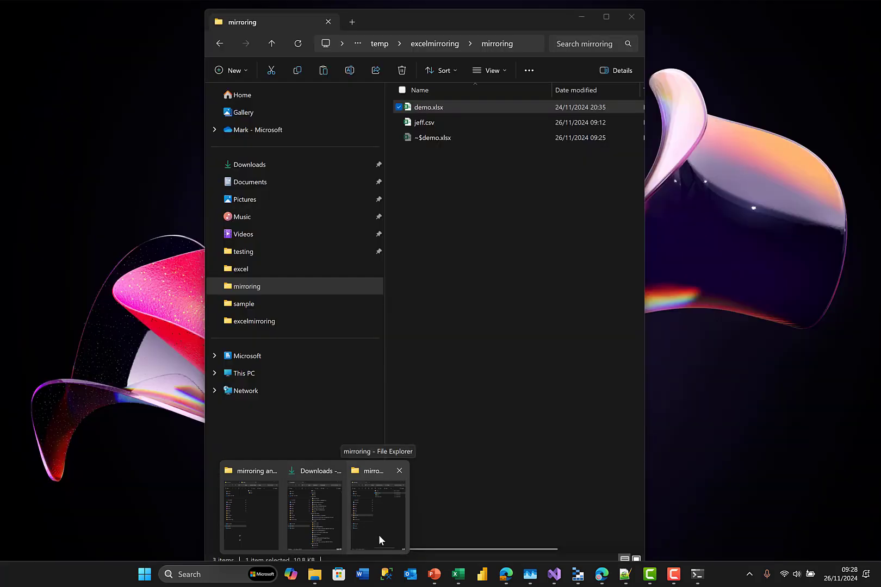
click(380, 535)
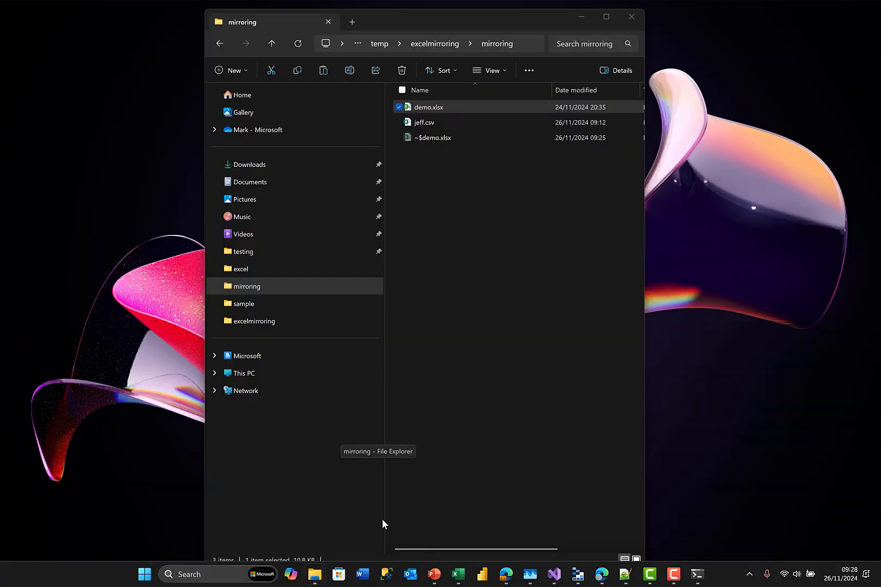
click(255, 321)
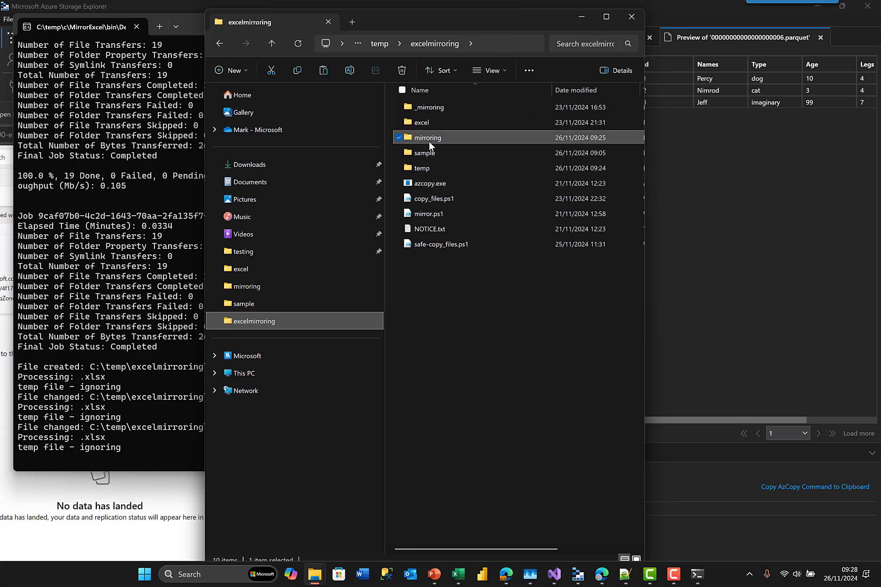
click(426, 168)
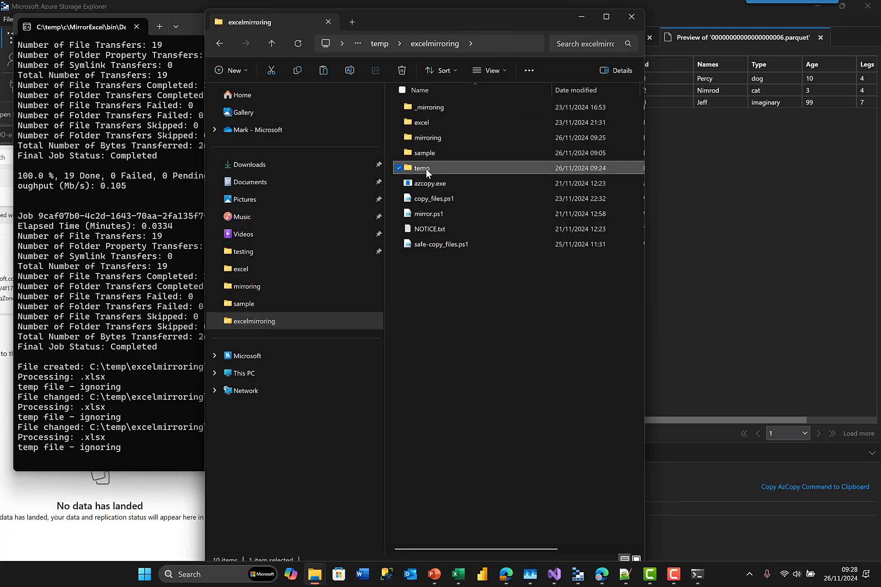
double_click(426, 169)
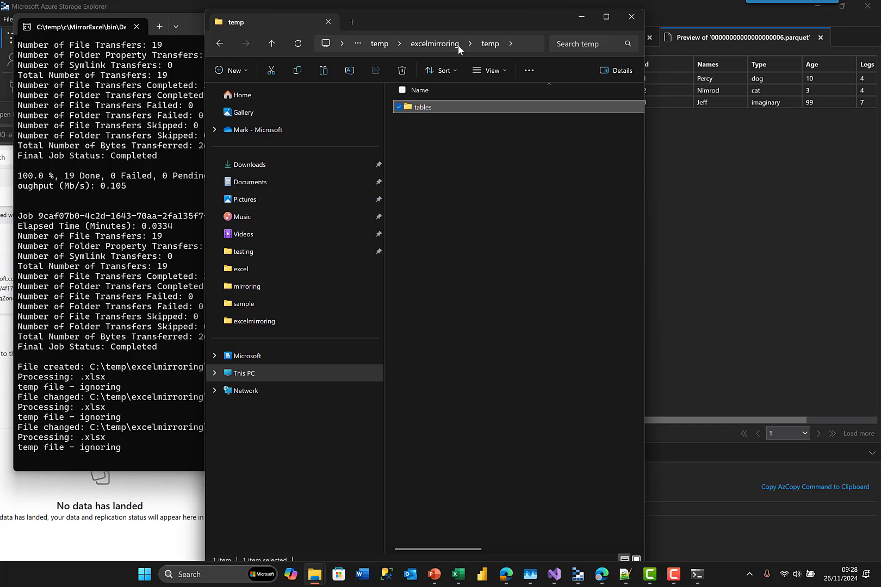
drag(471, 32, 315, 195)
click(342, 240)
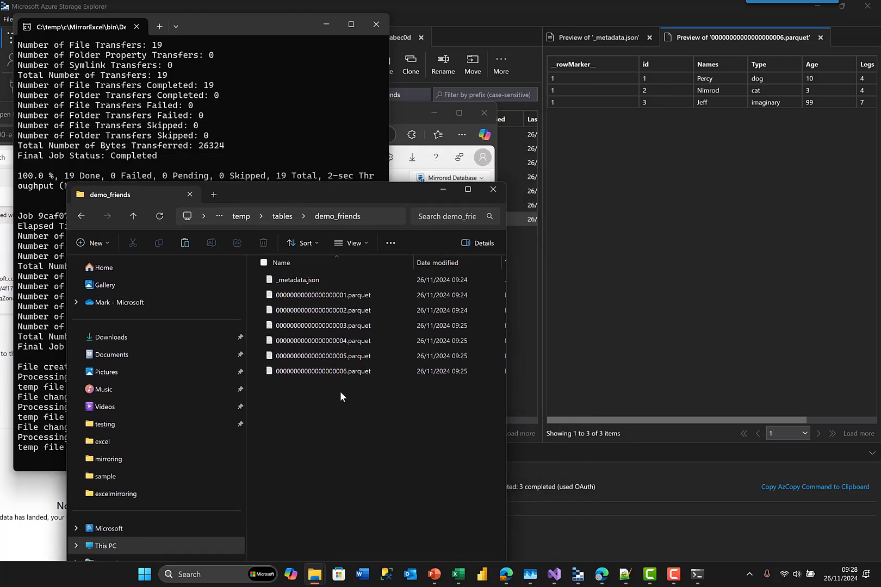
- Add row 5 to the friends sheet (a person's name, real boy, 21, 2, 2) and save demo.xlsx
mouse_move(420, 576)
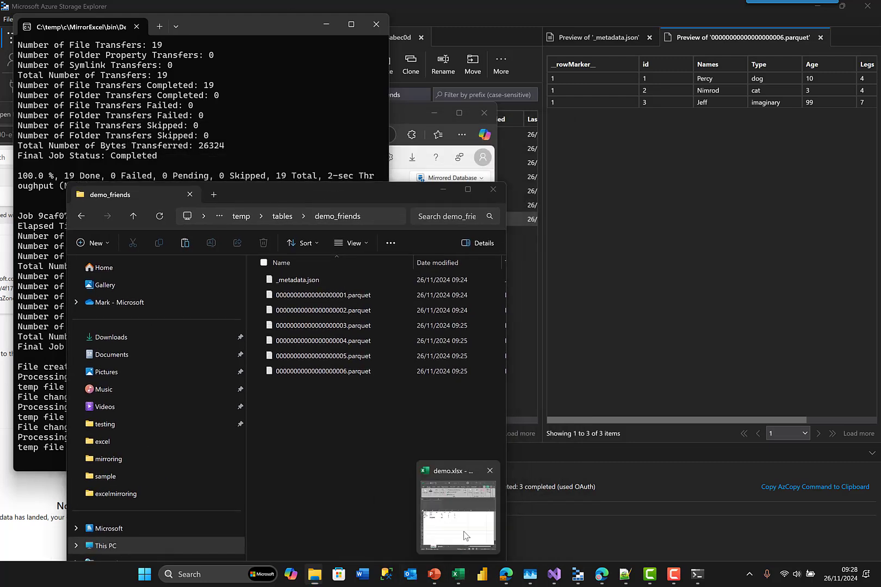
click(465, 532)
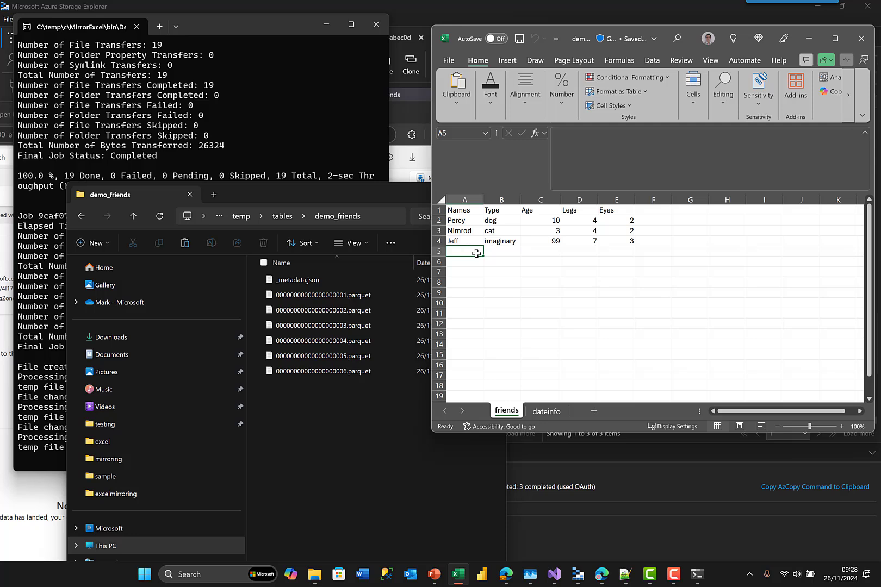
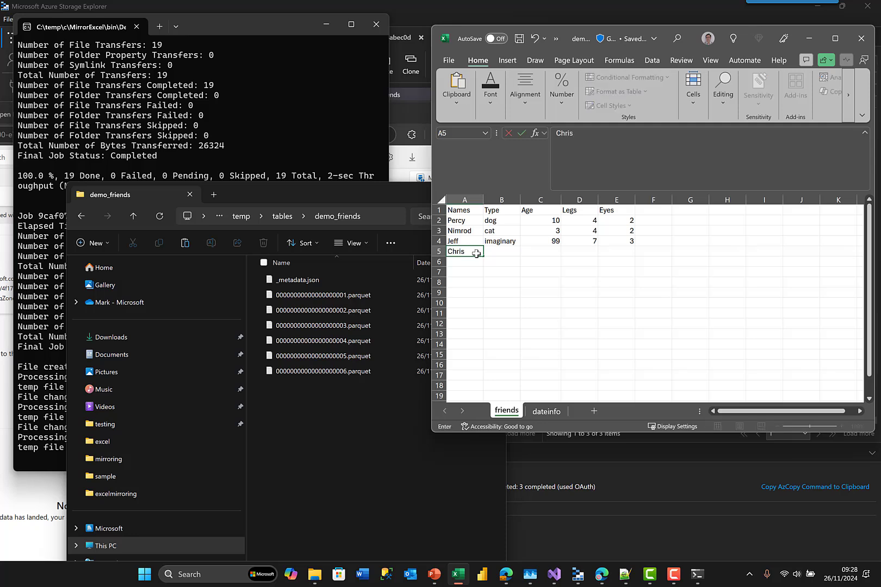
key(Tab)
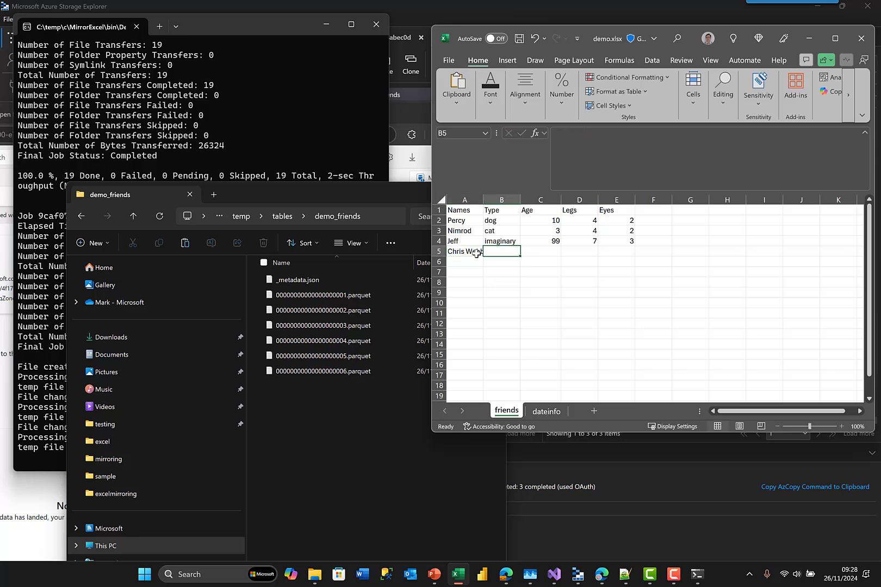
text(real boy)
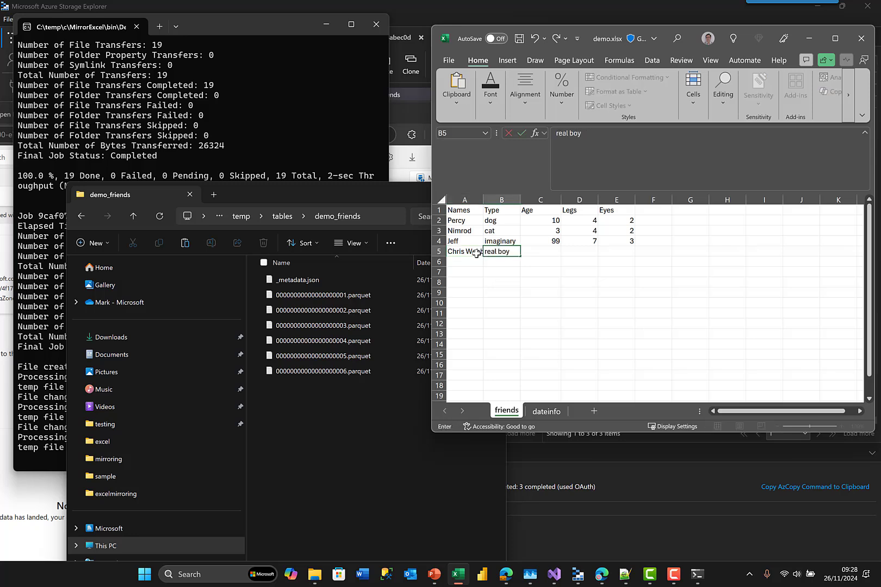
key(Tab)
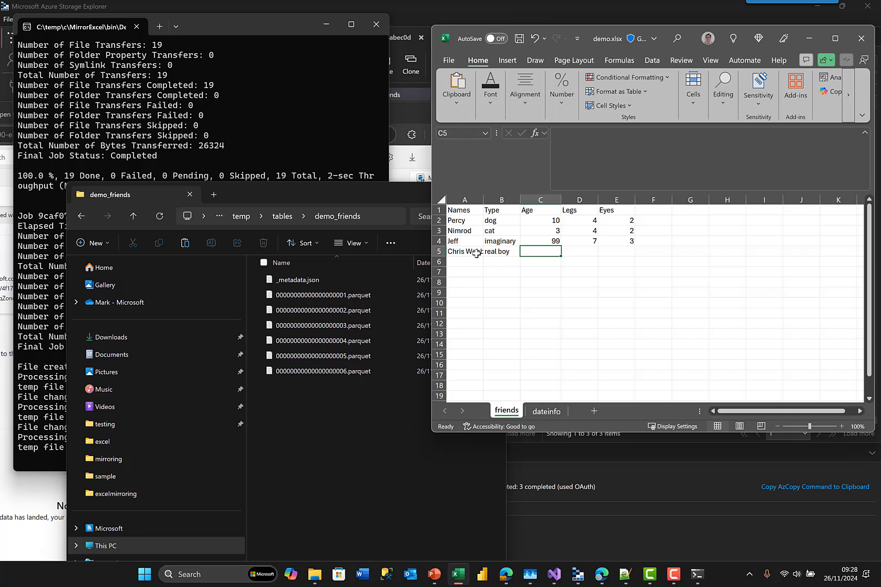
text(21)
key(Tab)
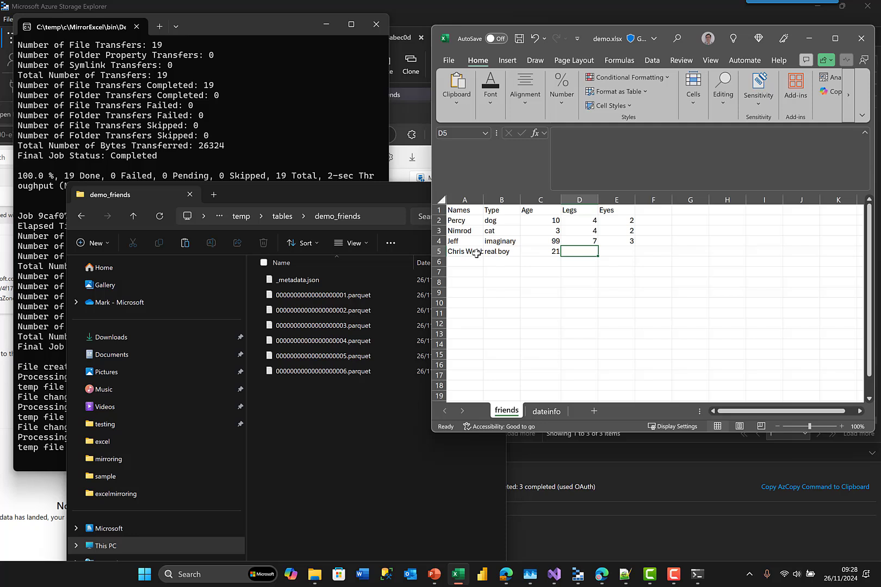
text(2)
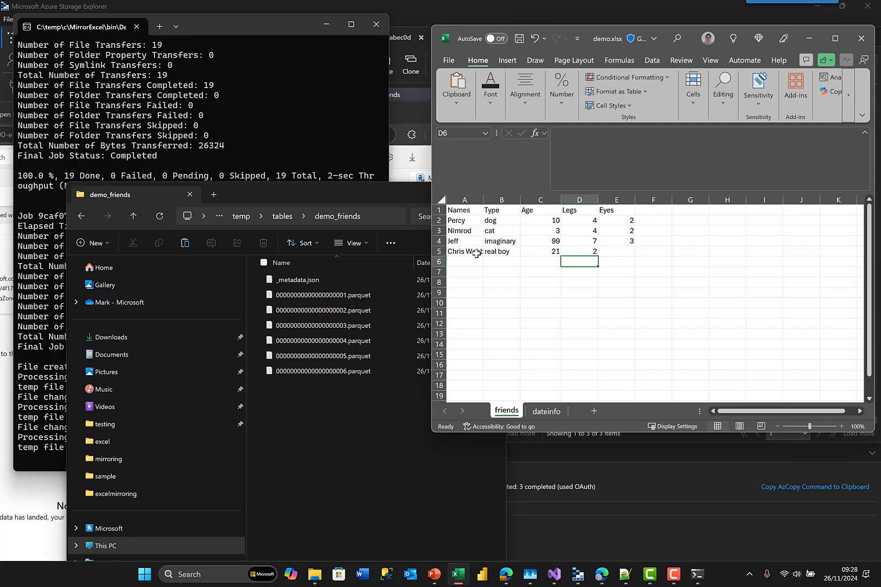
key(Tab)
text(2)
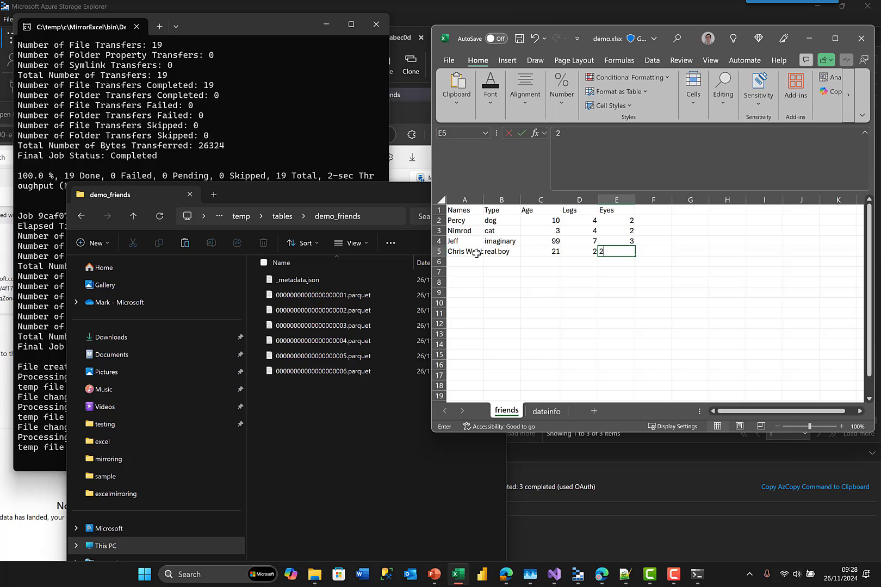
key(Return)
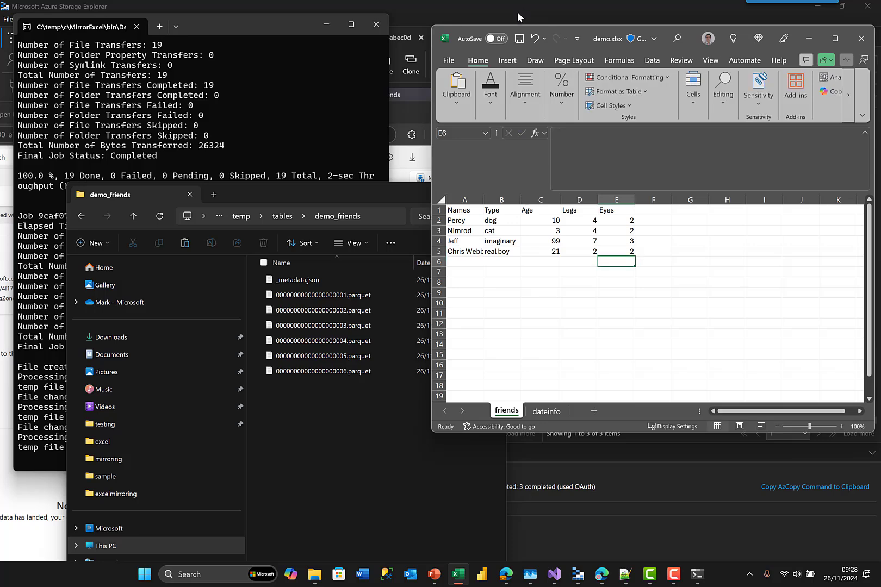
click(519, 40)
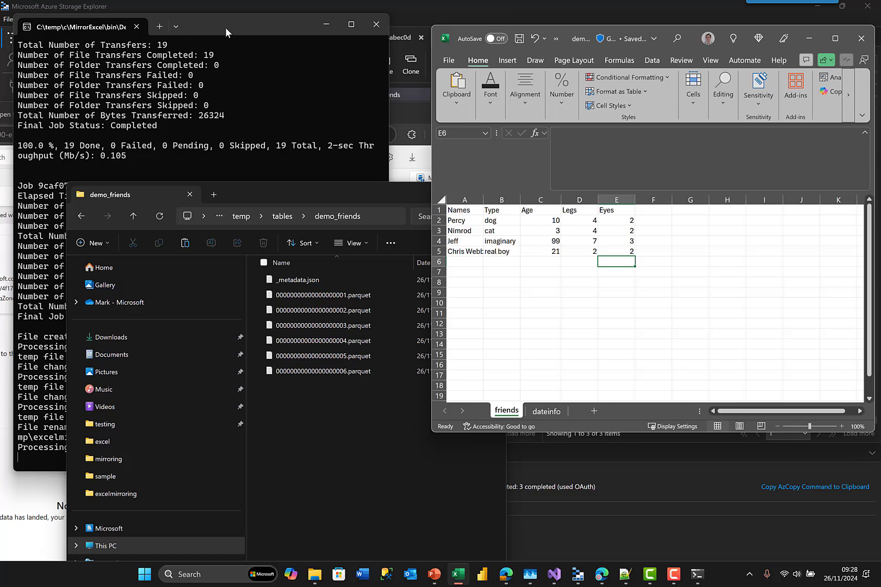
- Save demo.xlsx with its new row to trigger the 25-file mirroring upload
click(227, 46)
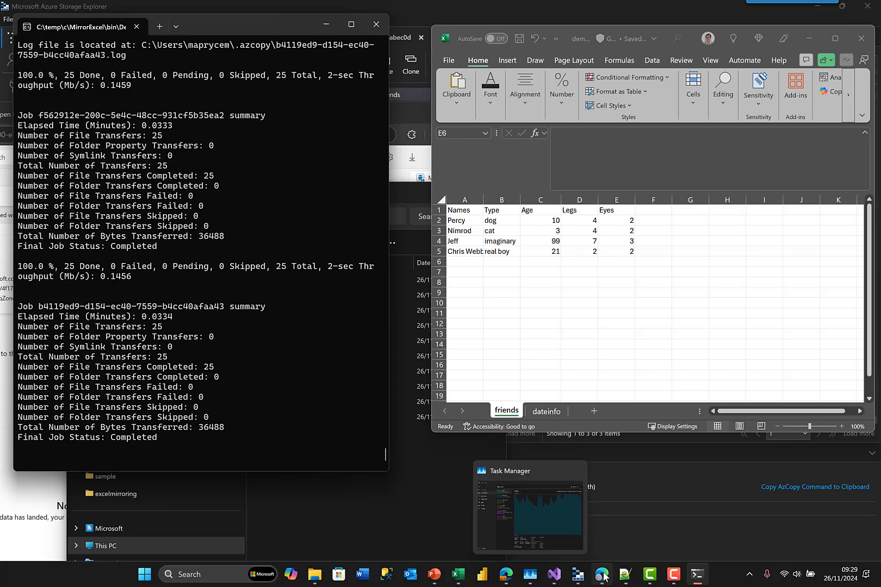
- Refresh replication to show jeff, demo_dateinfo and demo_friends running, then open exceldemo's SQL analytics endpoint
mouse_move(601, 574)
click(601, 522)
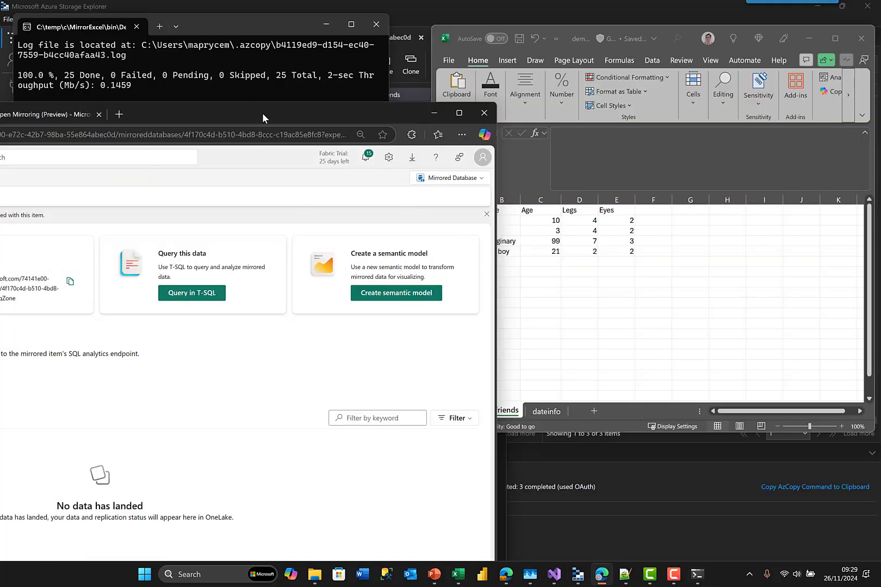
drag(365, 112, 615, 65)
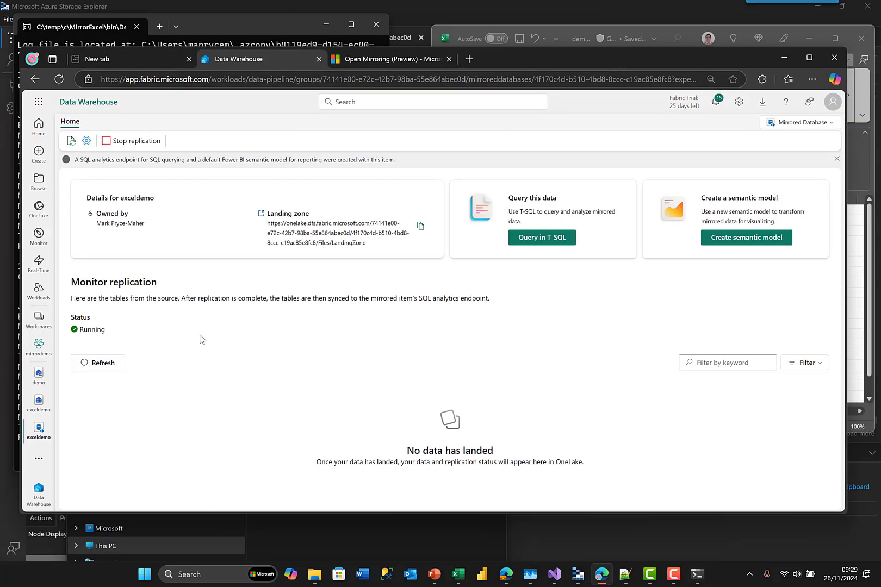
click(92, 364)
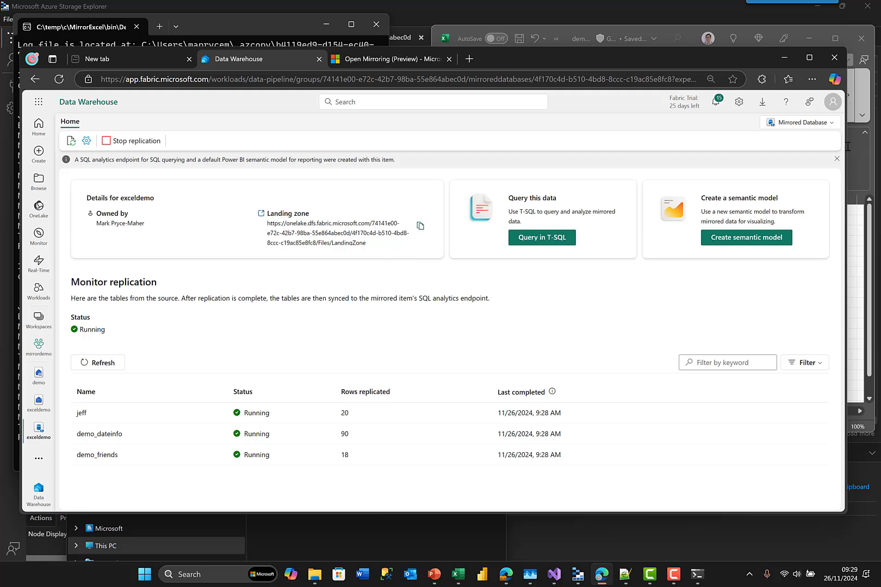
click(803, 131)
click(740, 168)
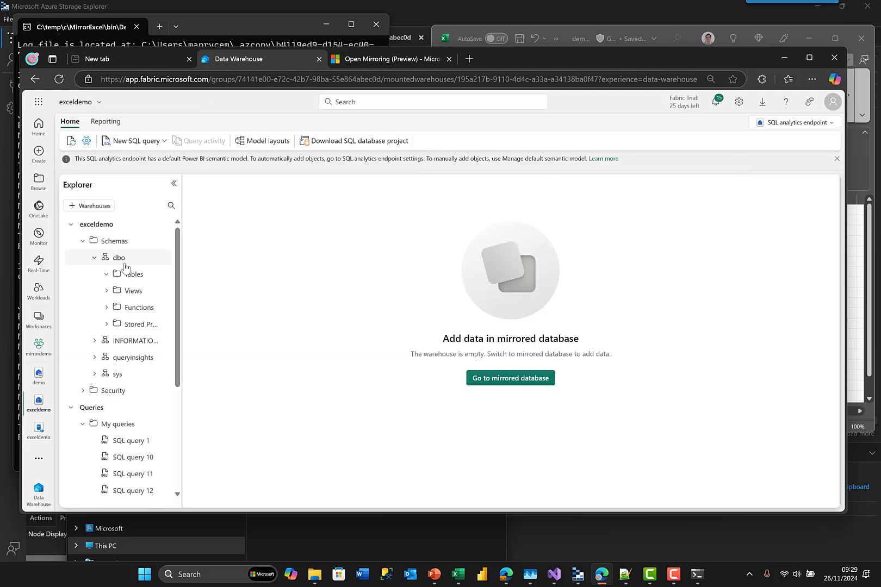
- Refresh exceldemo's Explorer and run Select TOP 100 on the jeff table, returning five rows
click(71, 141)
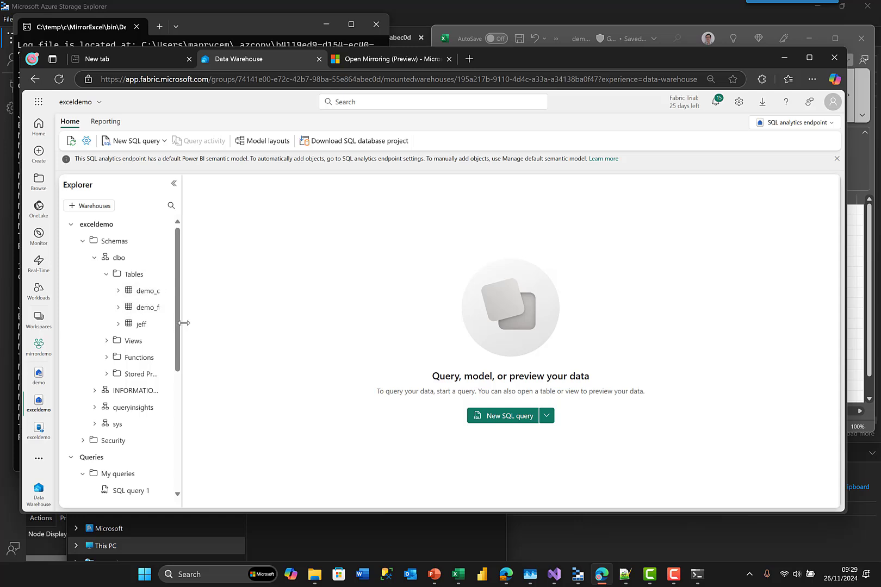
drag(184, 323, 245, 313)
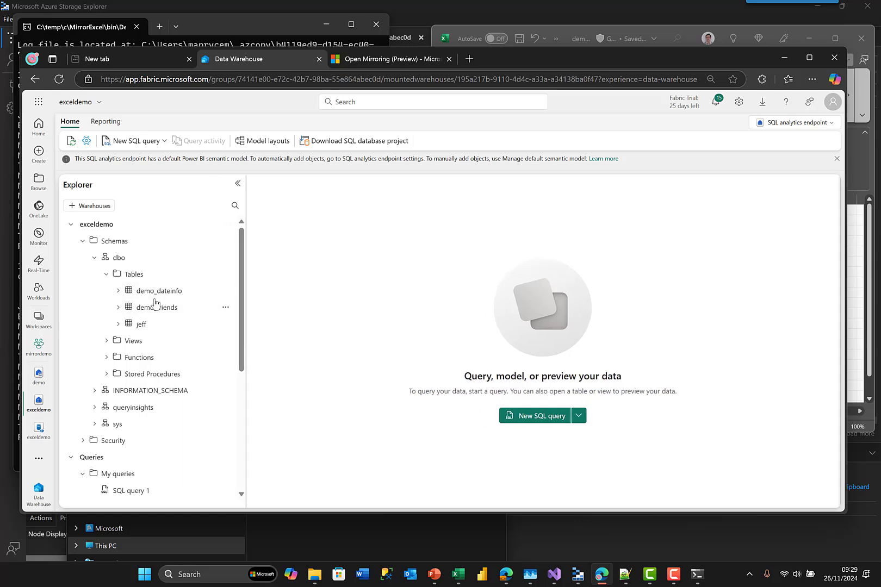
click(225, 324)
click(274, 342)
click(225, 324)
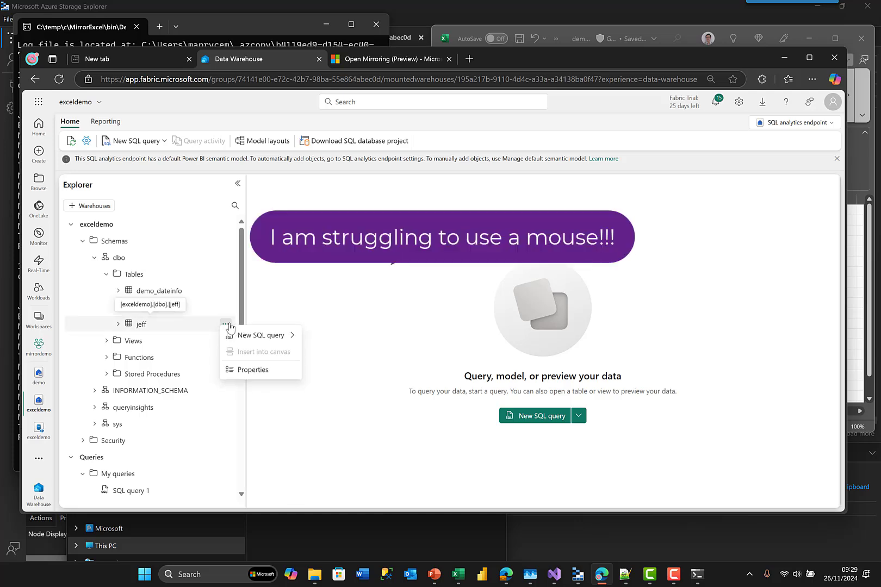
click(228, 327)
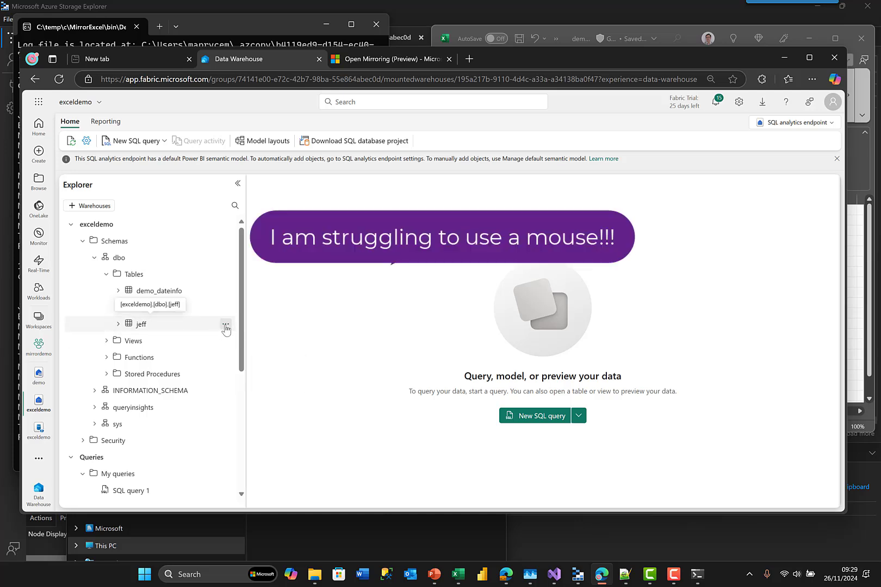
click(226, 325)
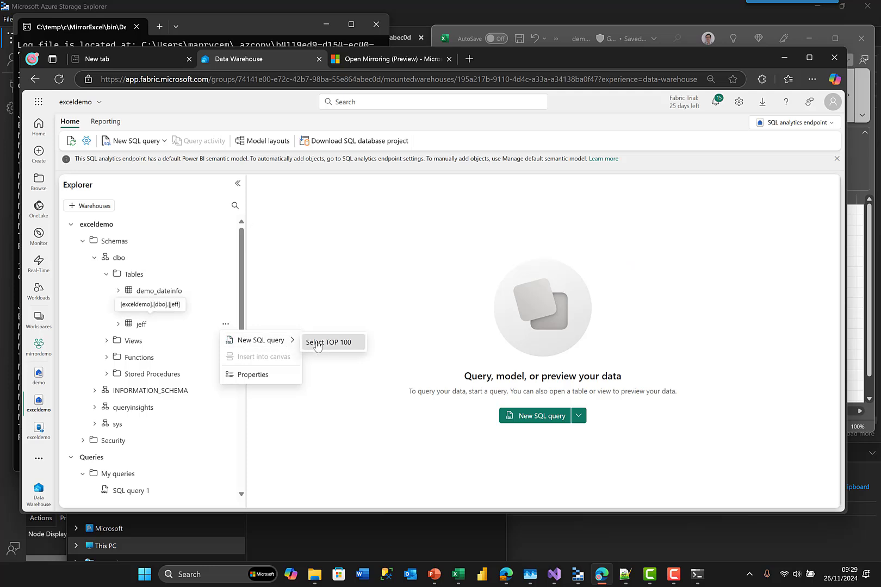
click(317, 342)
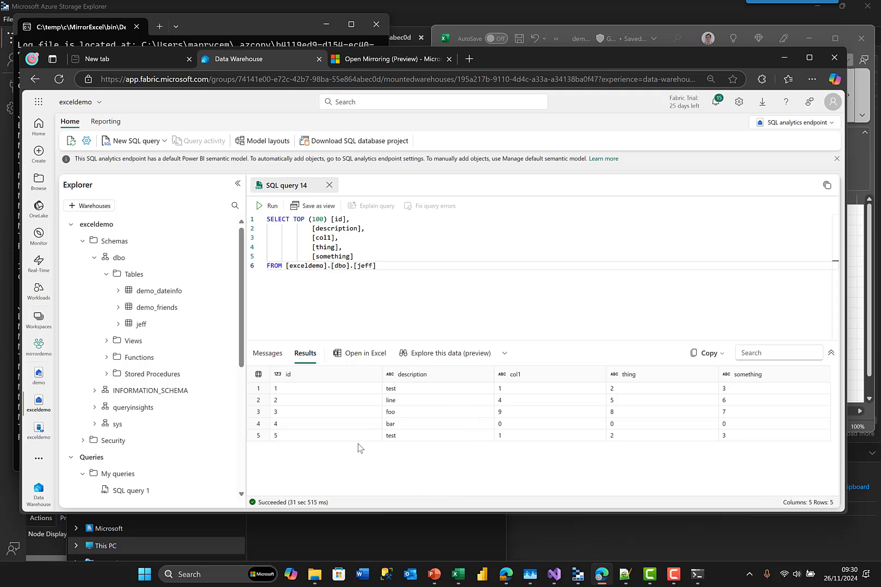
mouse_move(316, 577)
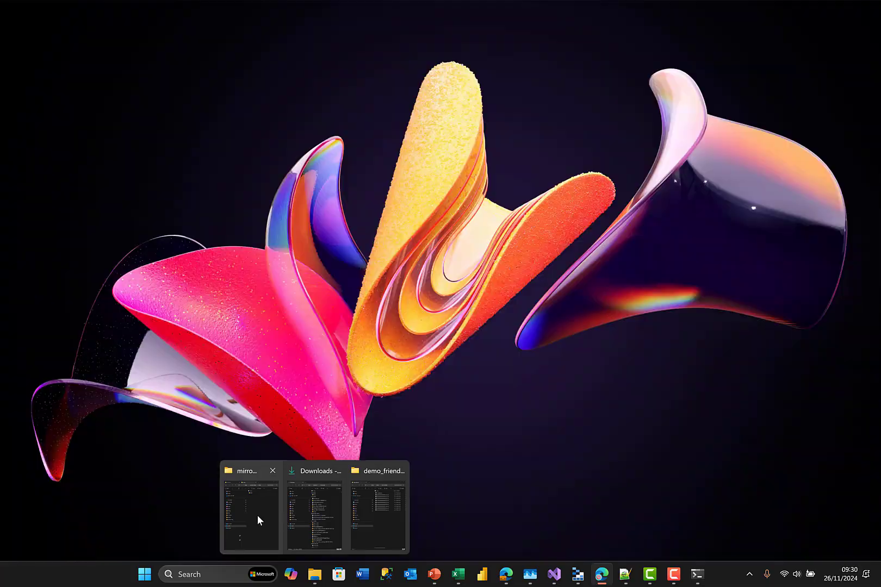
- Open jeff.csv from the mirroring folder in Notepad for editing
click(257, 515)
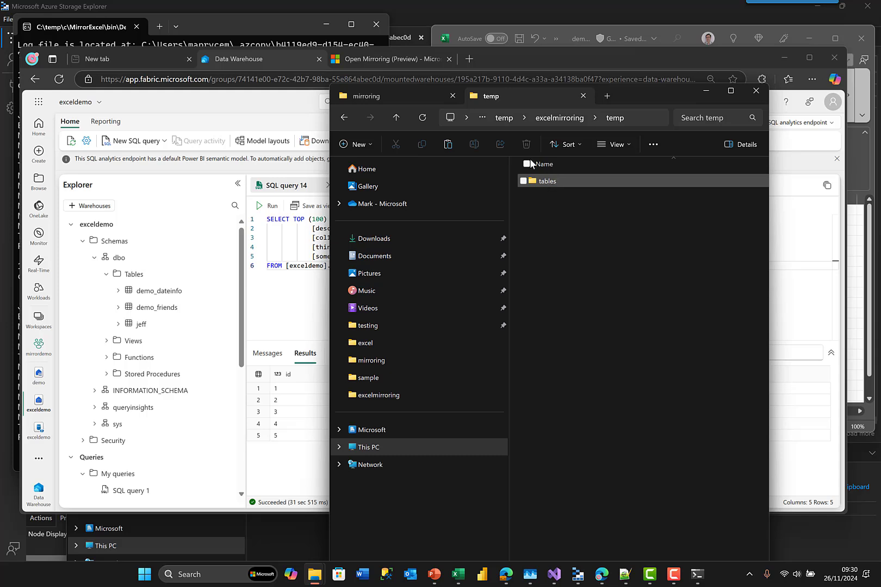
click(369, 380)
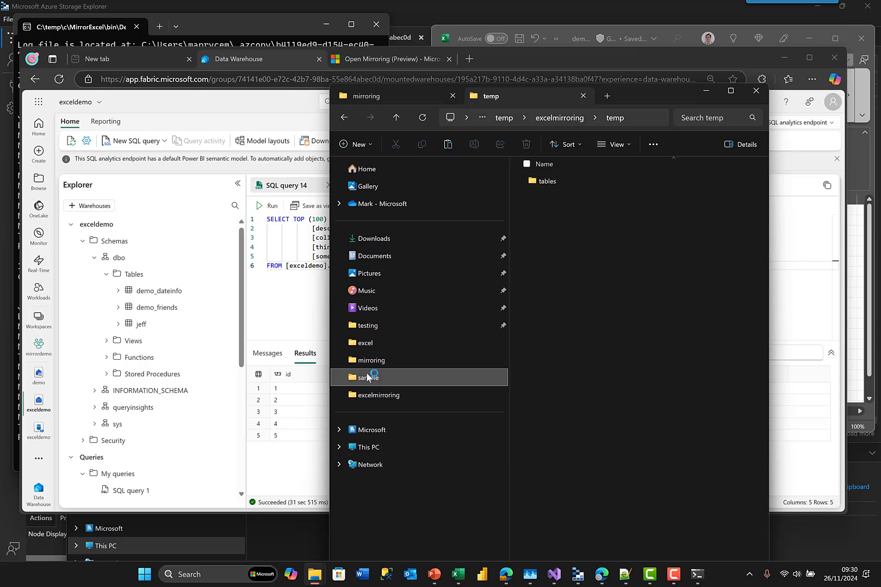
click(371, 361)
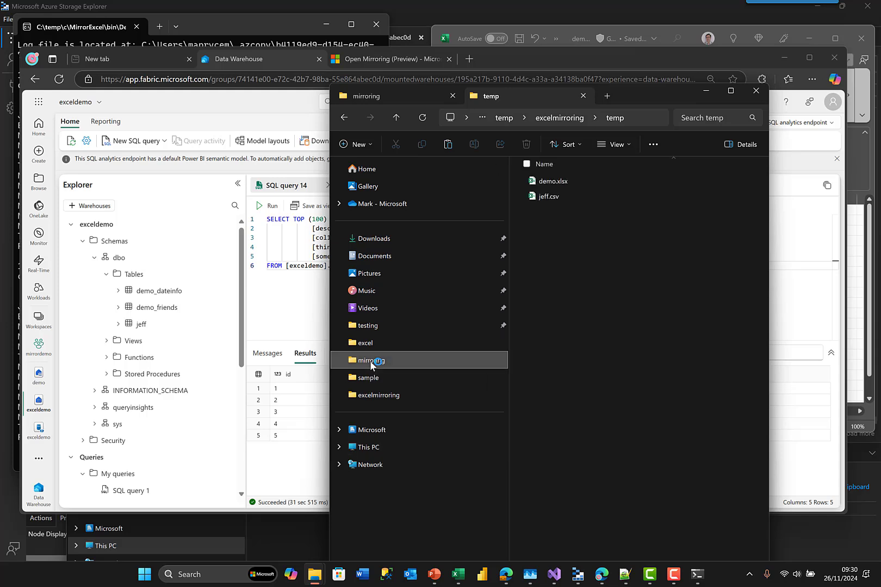
right_click(547, 197)
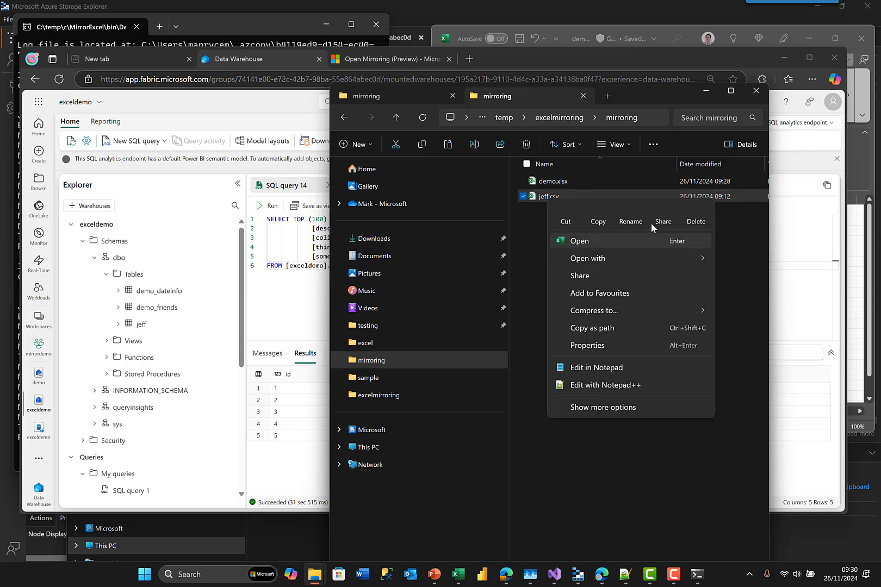
click(607, 369)
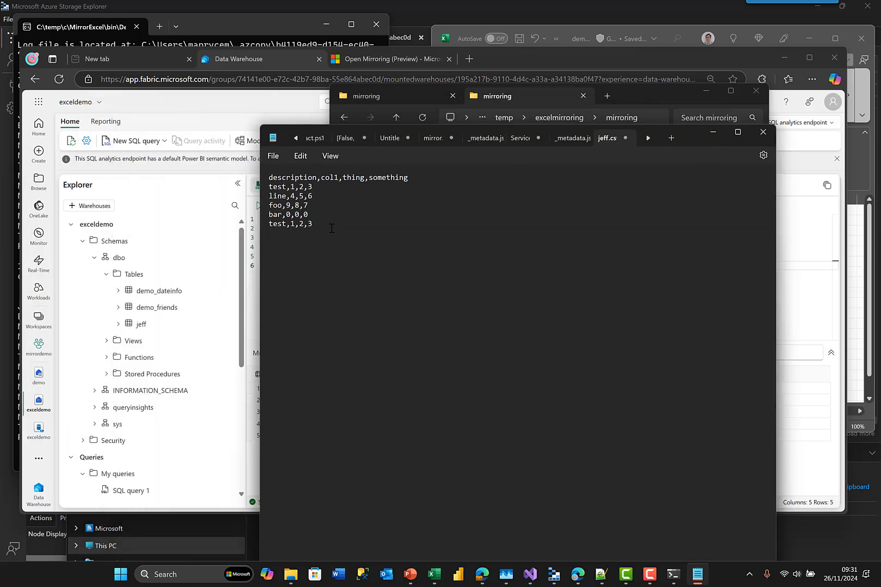
- Append the row 'live demo,100,101,102' to the end of jeff.csv
text(live demo,100,101,102)
- Save the edited jeff.csv in Notepad
click(674, 575)
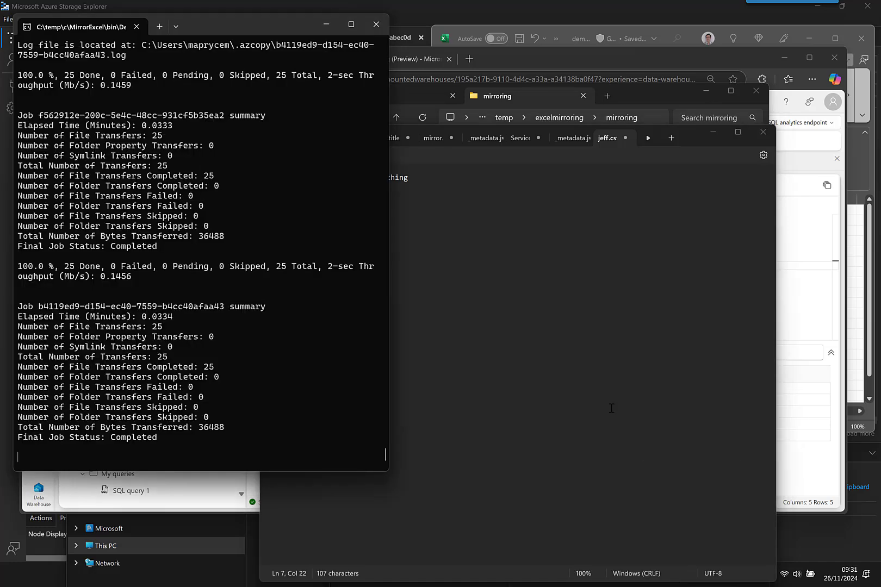
drag(688, 137, 788, 111)
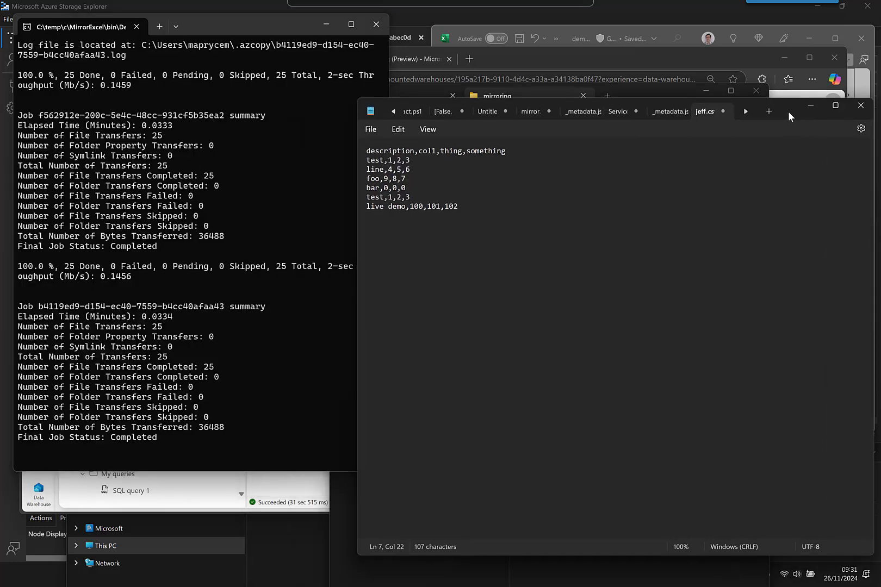
click(373, 133)
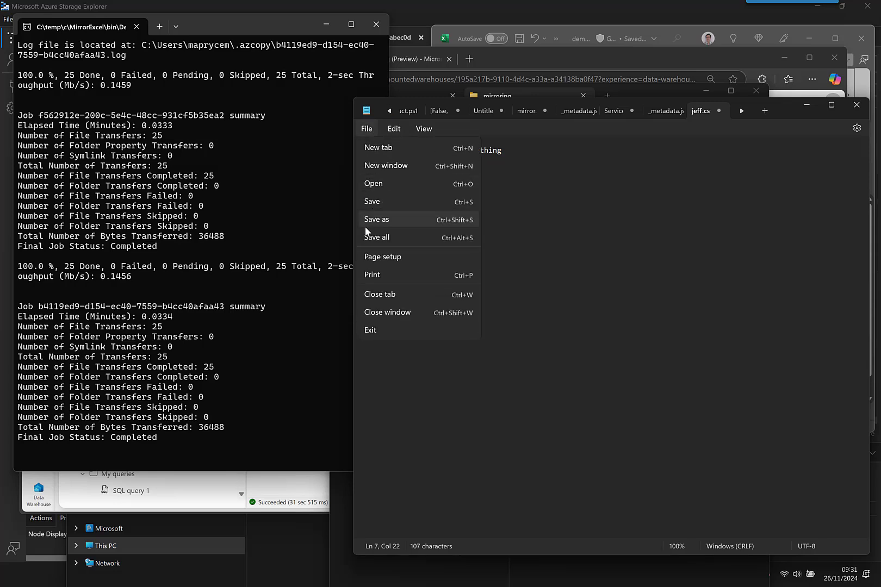
click(378, 199)
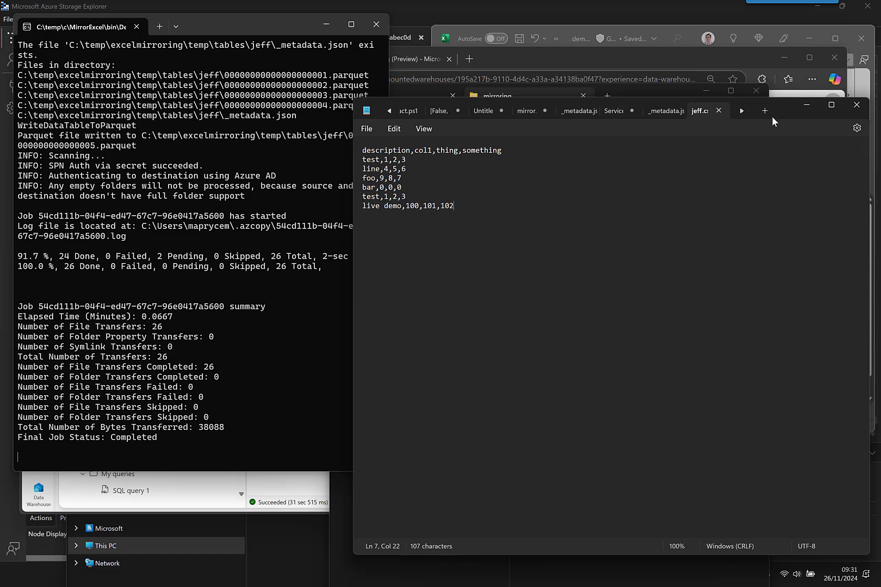
- Move Notepad aside and watch the log report jeff's fifth Parquet file and 26 transfers
click(807, 104)
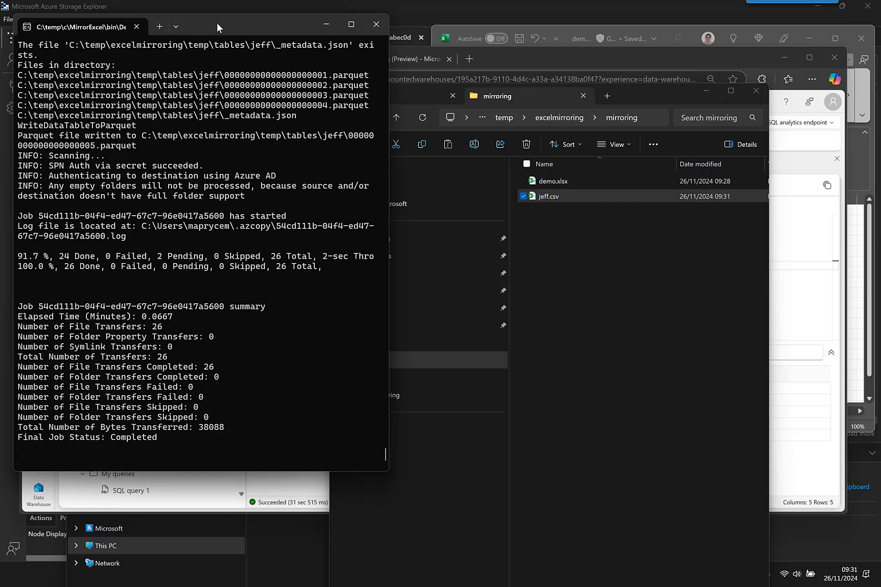
mouse_move(199, 30)
mouse_down()
mouse_move(293, 37)
mouse_move(273, 39)
mouse_up()
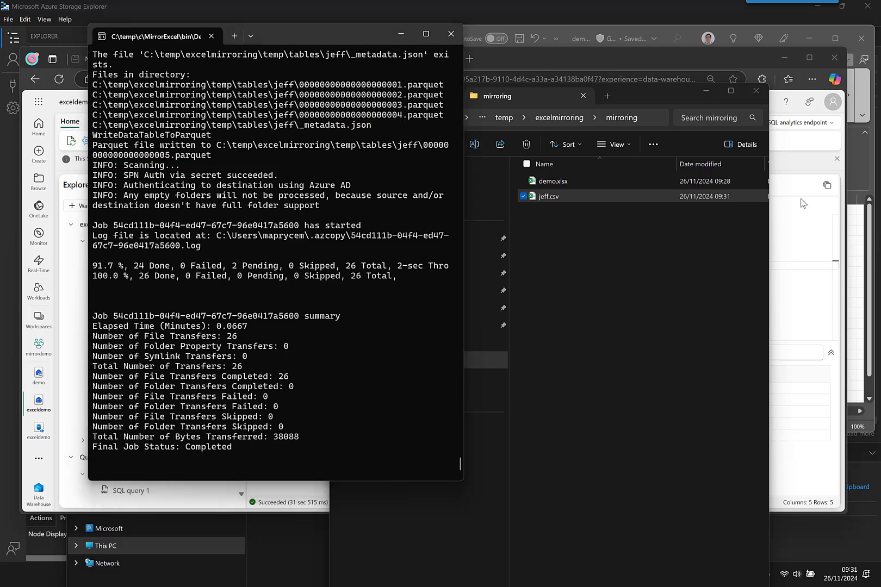
key(alt+Tab)
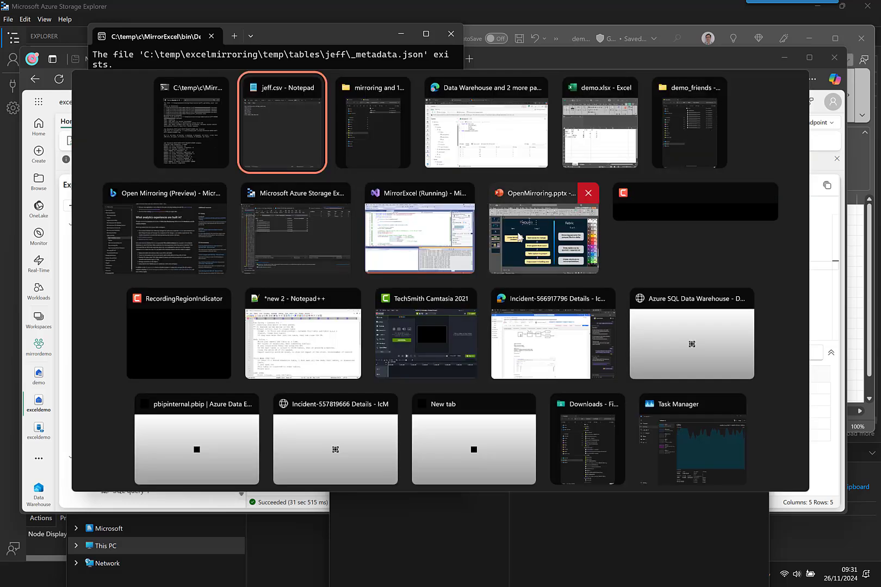
- Check LandingZone/jeff in Storage Explorer for _metadata.json plus five Parquet files, then minimize it
click(300, 216)
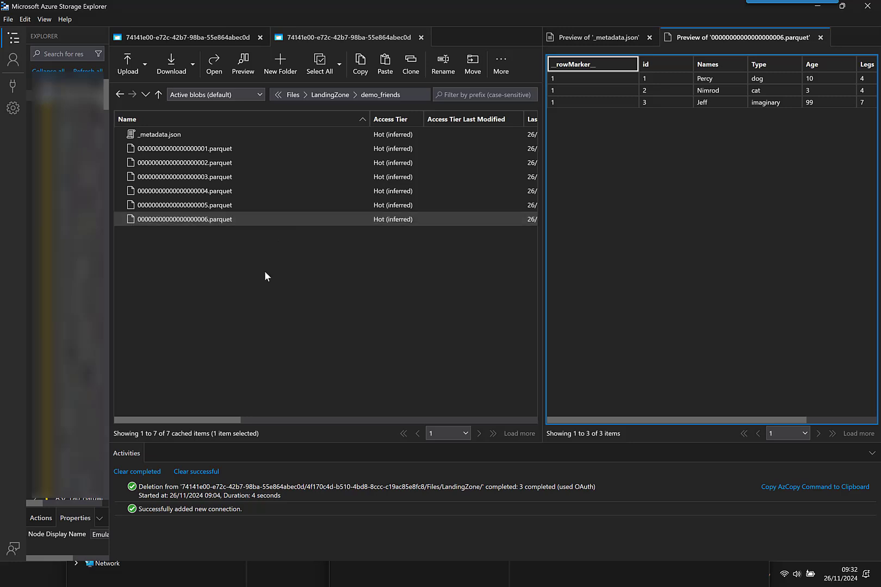
click(332, 95)
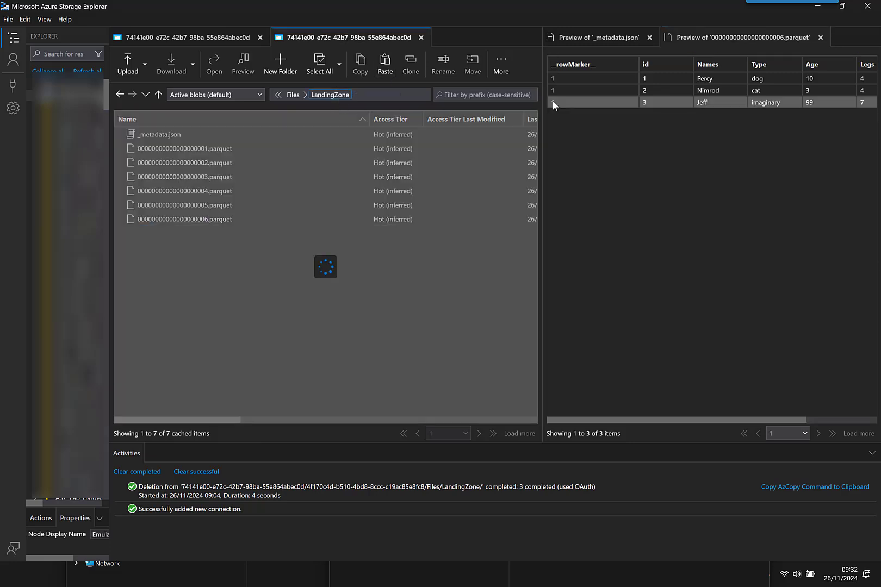
double_click(147, 163)
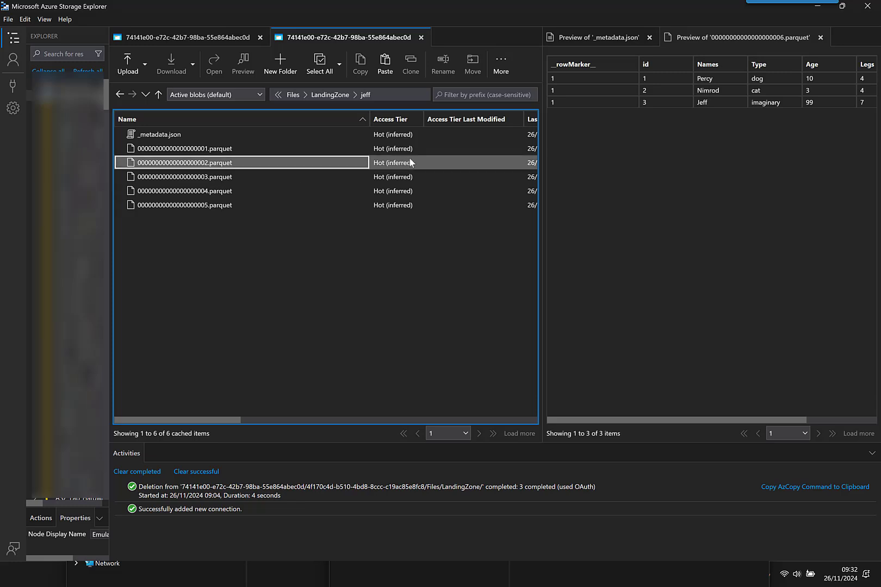
click(817, 10)
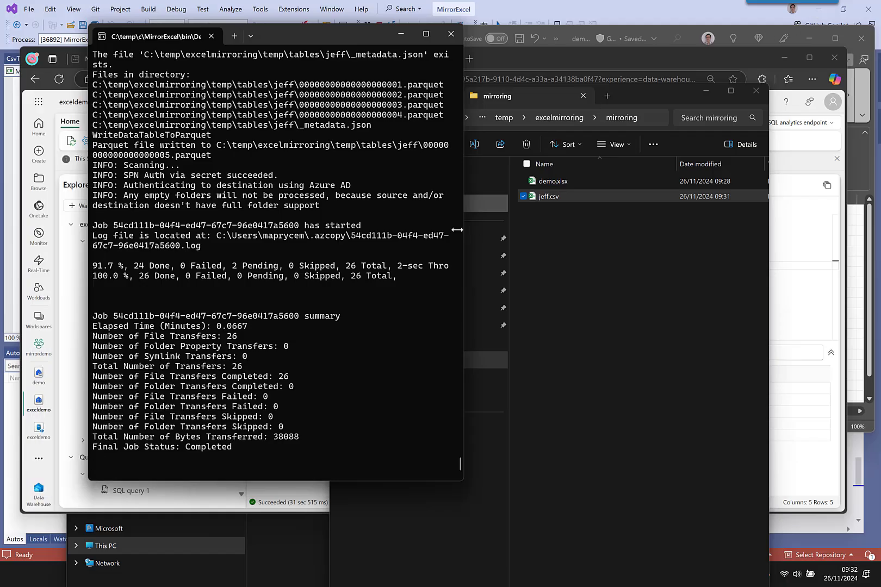
- Run Select TOP 100 on the demo_friends table, returning four rows
click(401, 36)
click(802, 253)
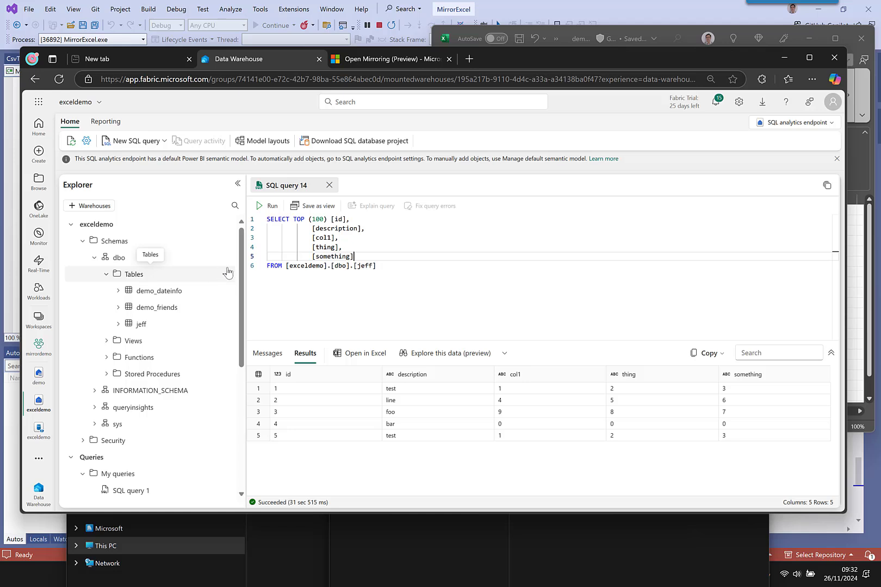
click(224, 293)
click(224, 294)
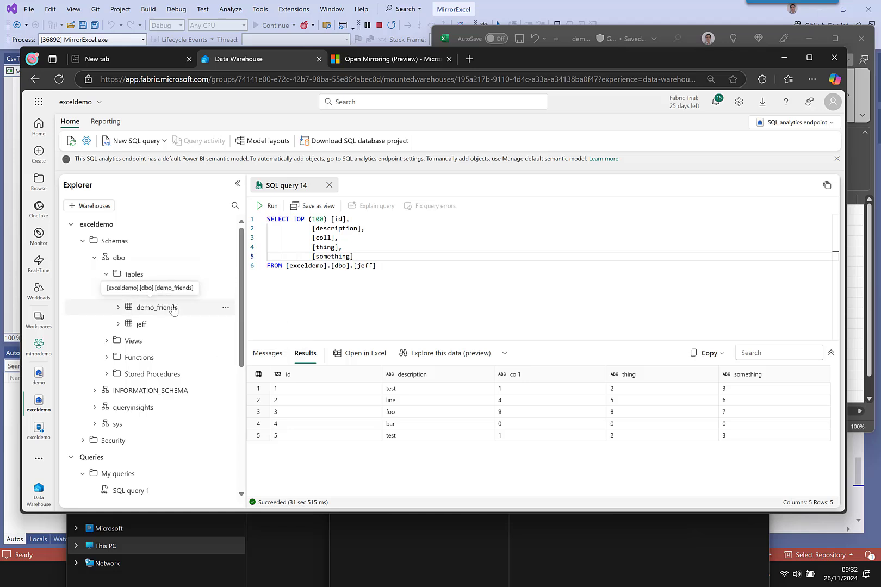
click(224, 308)
key(Escape)
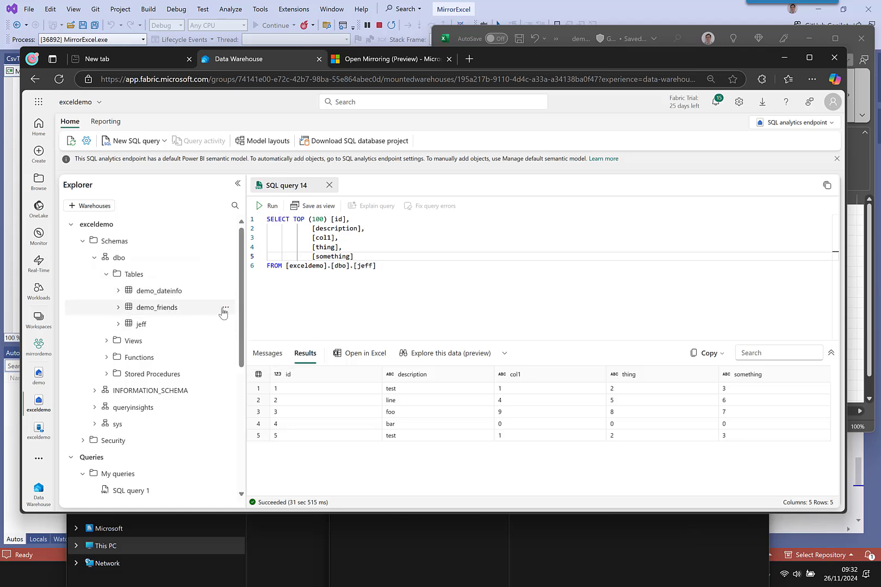
click(225, 308)
mouse_move(235, 324)
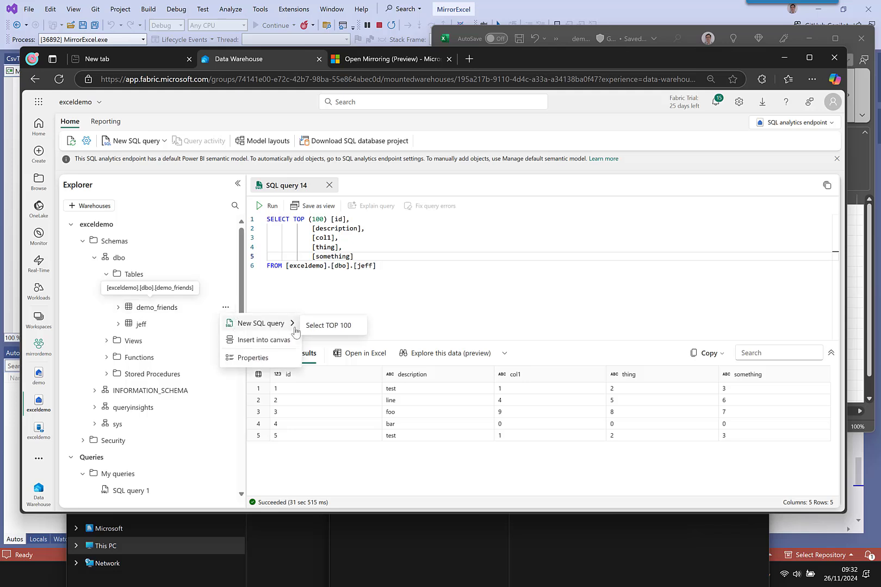
click(313, 326)
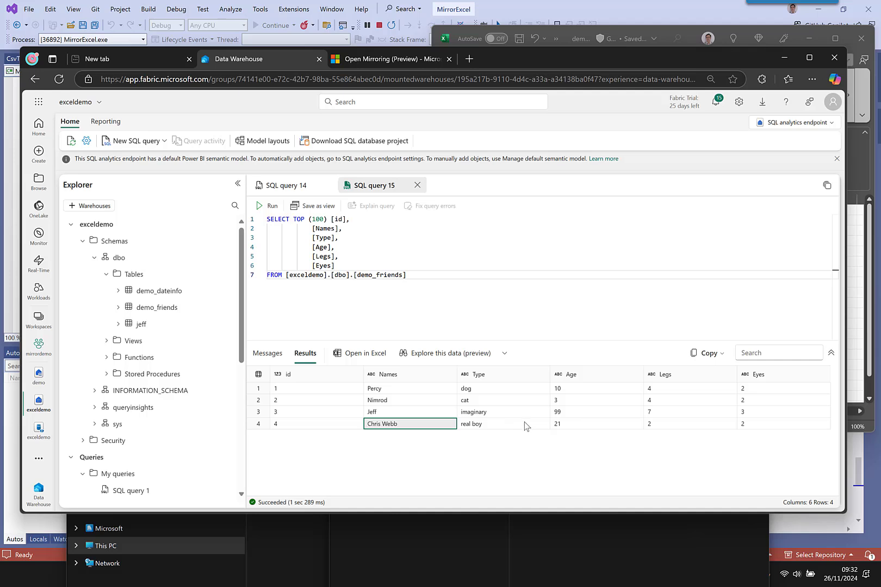
- Inspect the real boy value in the results, then go to the demo lakehouse's Files view
click(521, 426)
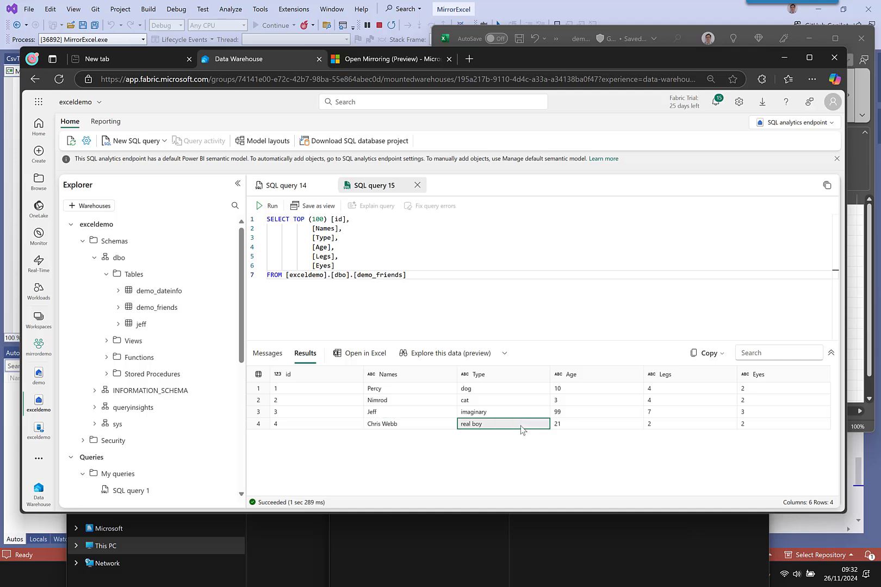
click(571, 459)
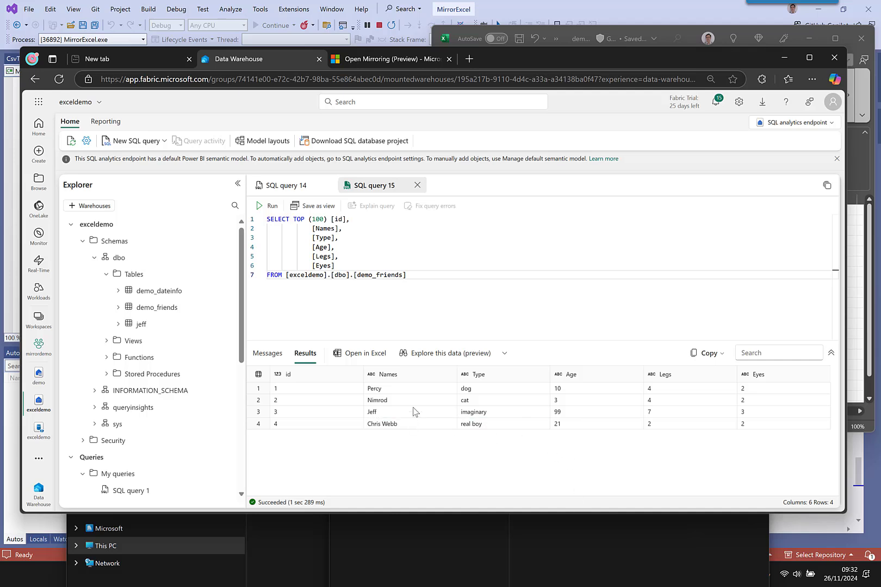
mouse_move(46, 433)
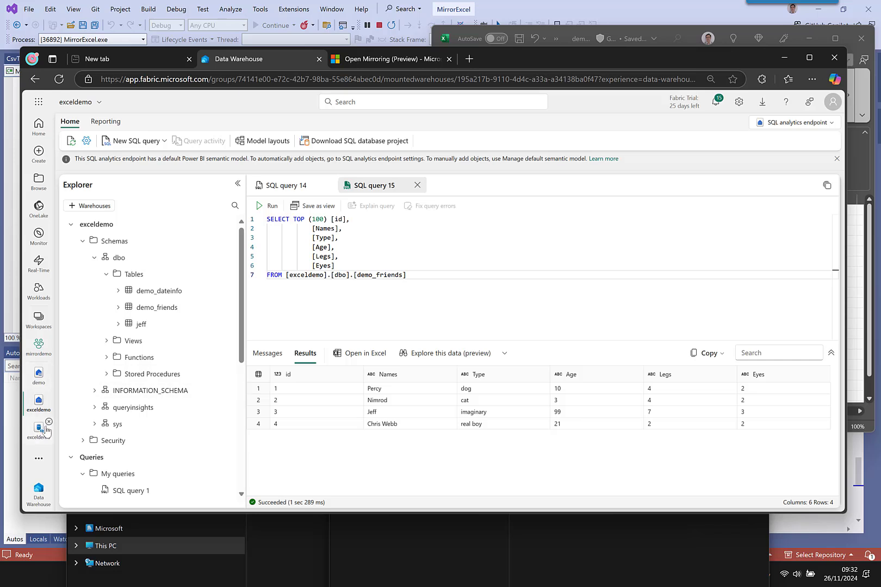
click(38, 377)
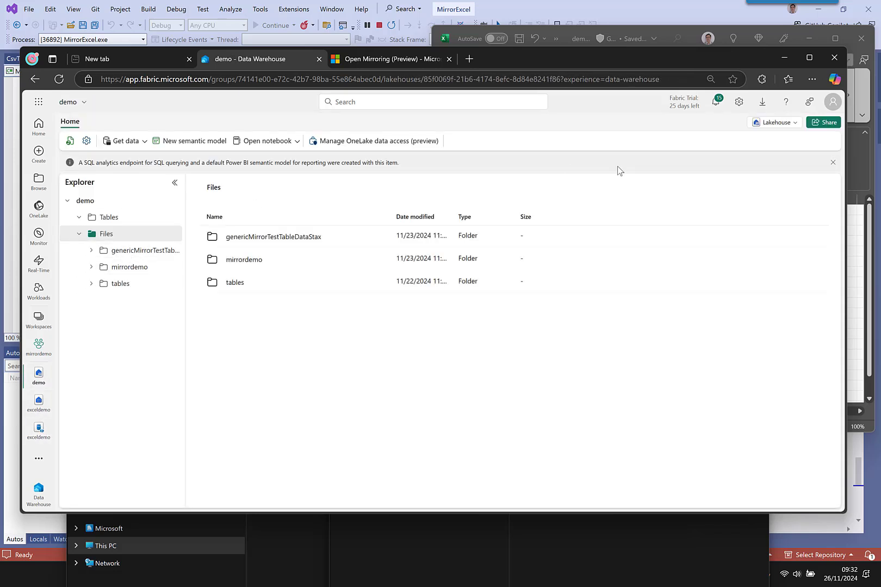
- Start a OneLake shortcut on the demo lakehouse's Tables, sourcing from the exceldemo mirrored database
click(809, 58)
click(153, 168)
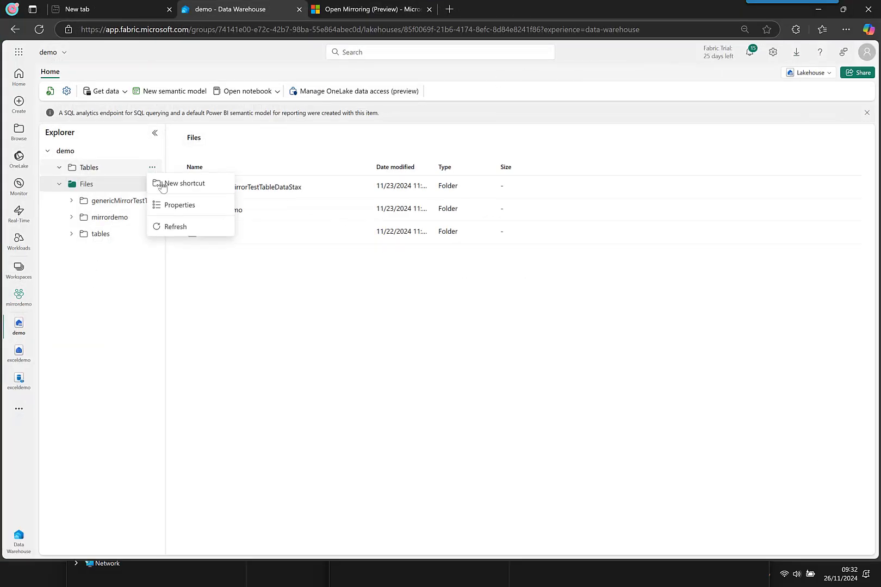
click(178, 183)
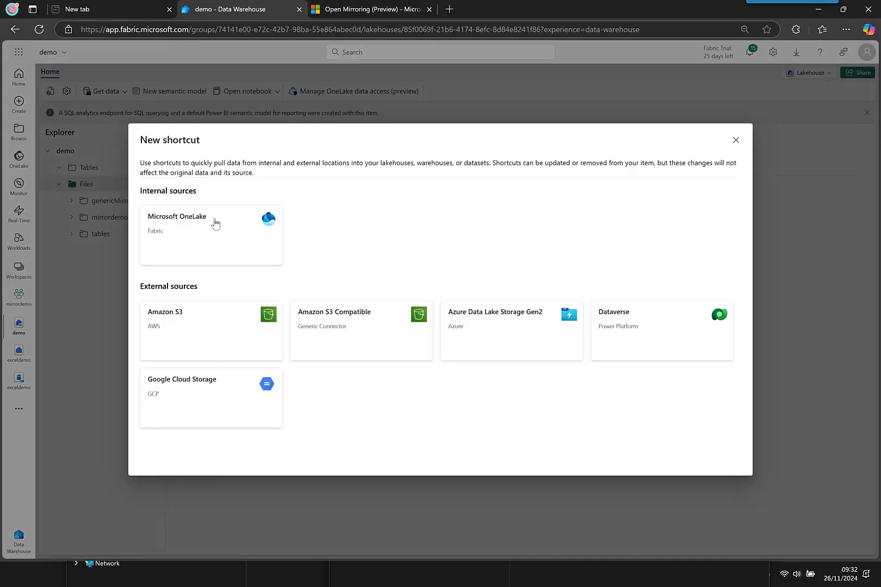
click(215, 223)
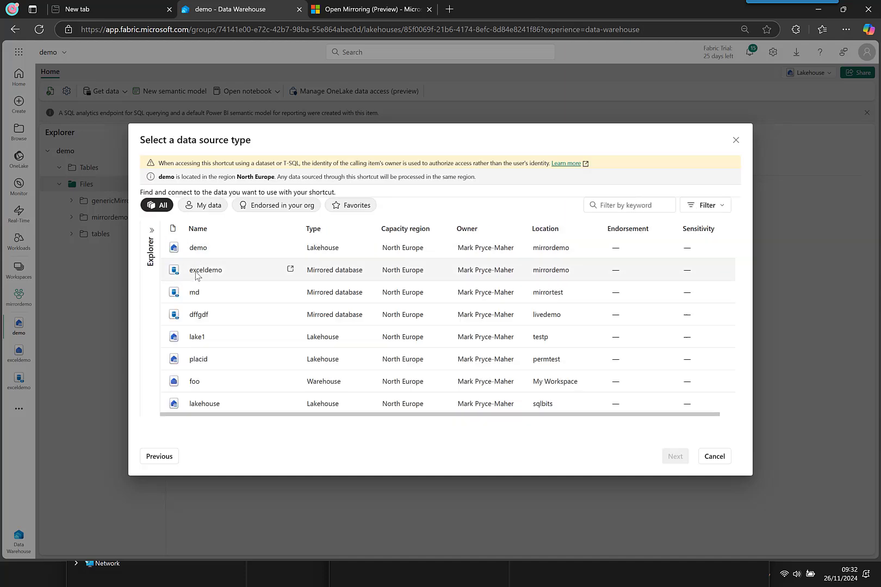
click(197, 275)
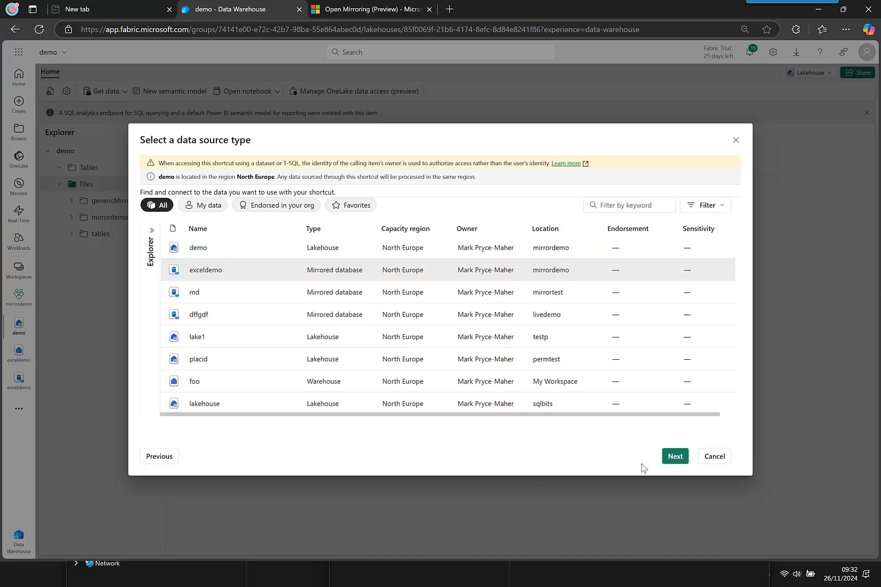
click(674, 457)
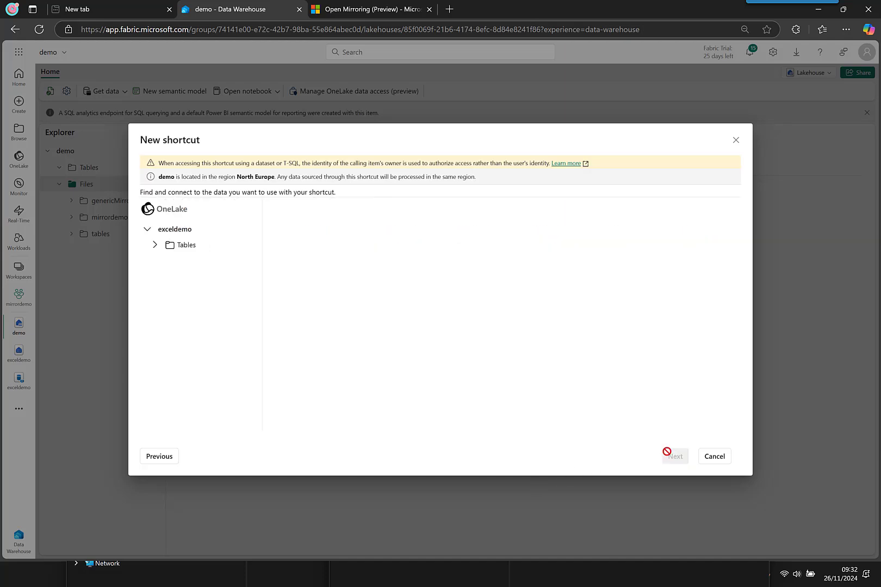
- Select dbo's demo_dateinfo, demo_friends and jeff tables and create the three shortcuts
click(155, 246)
click(163, 261)
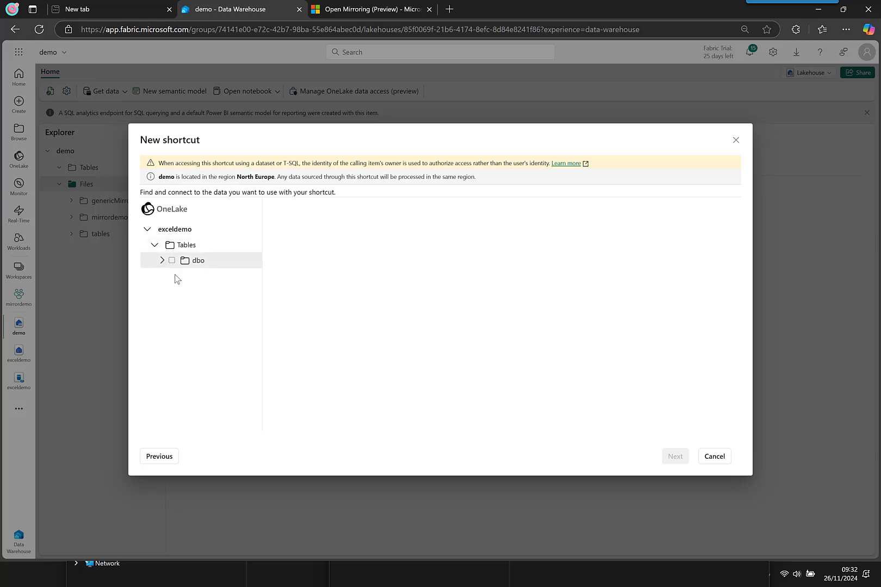
click(162, 260)
click(179, 277)
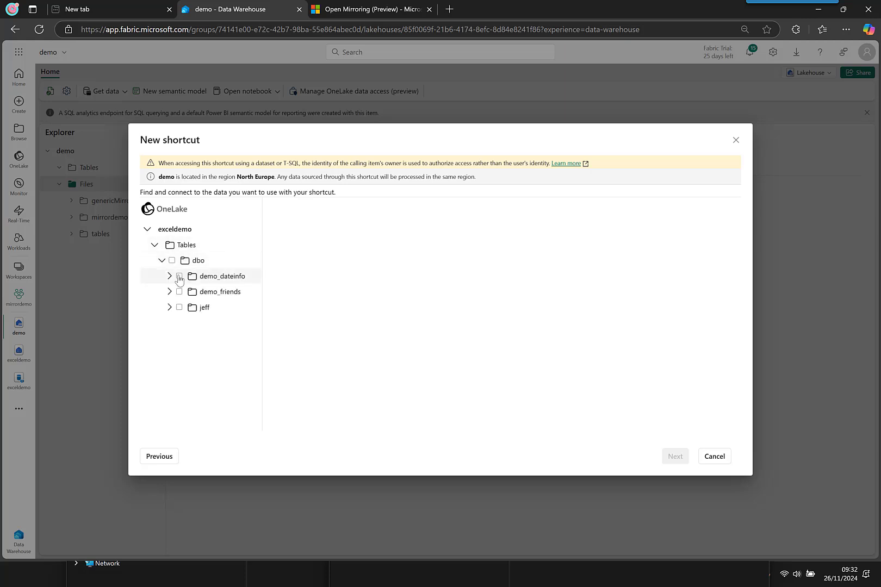
click(180, 292)
click(179, 307)
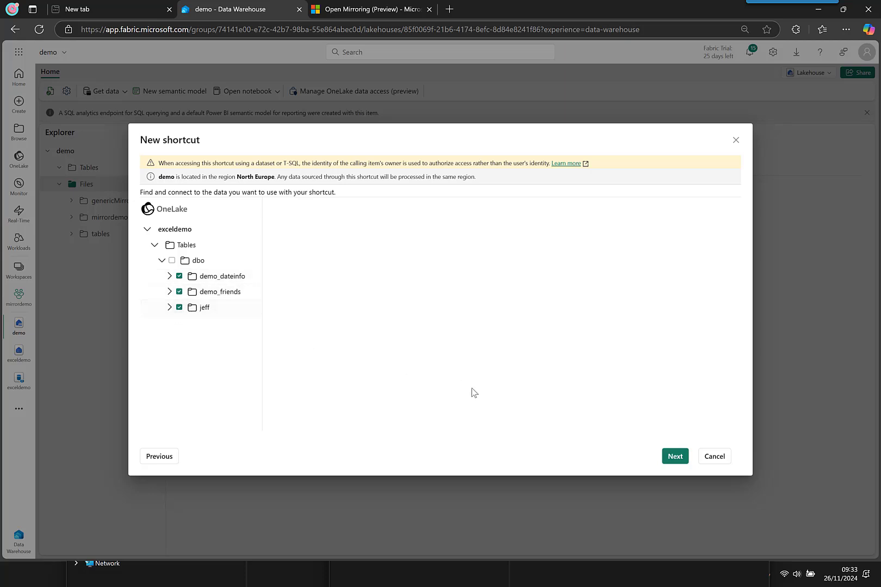
click(677, 457)
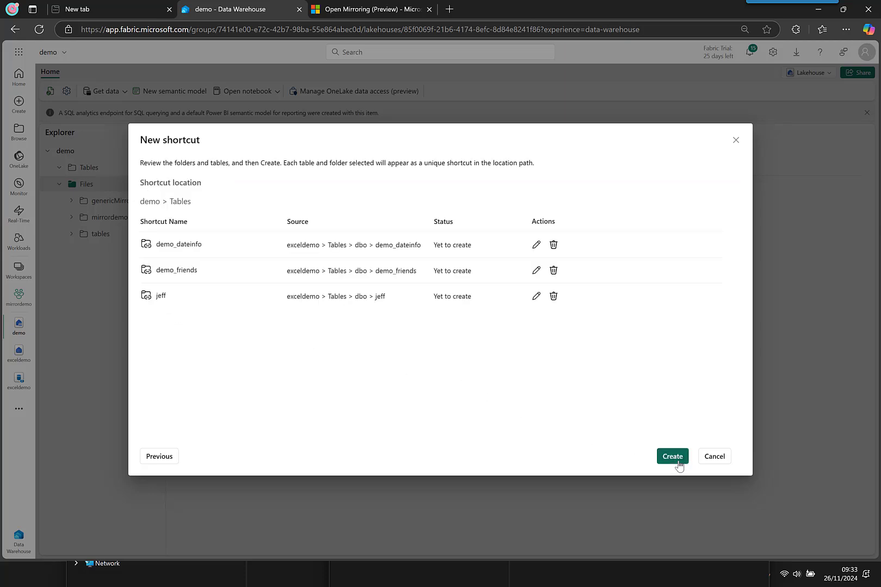
click(678, 458)
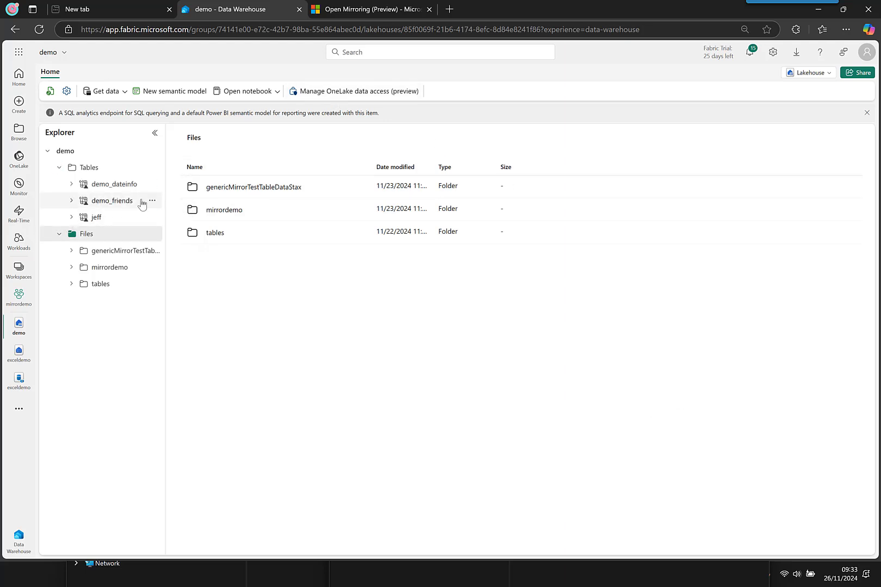
- Preview the demo_friends shortcut's four rows across six columns, leaving the Lakehouse view unchanged
click(152, 201)
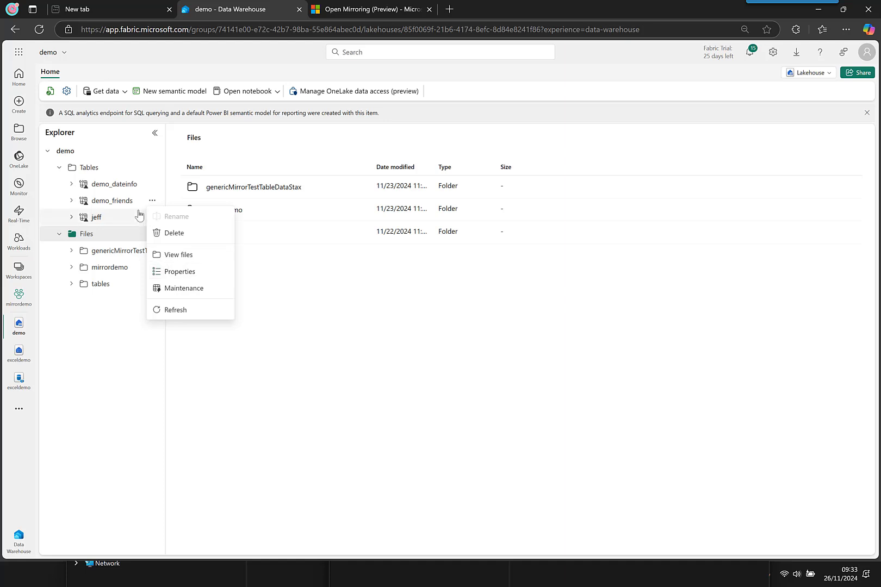
click(129, 206)
click(804, 73)
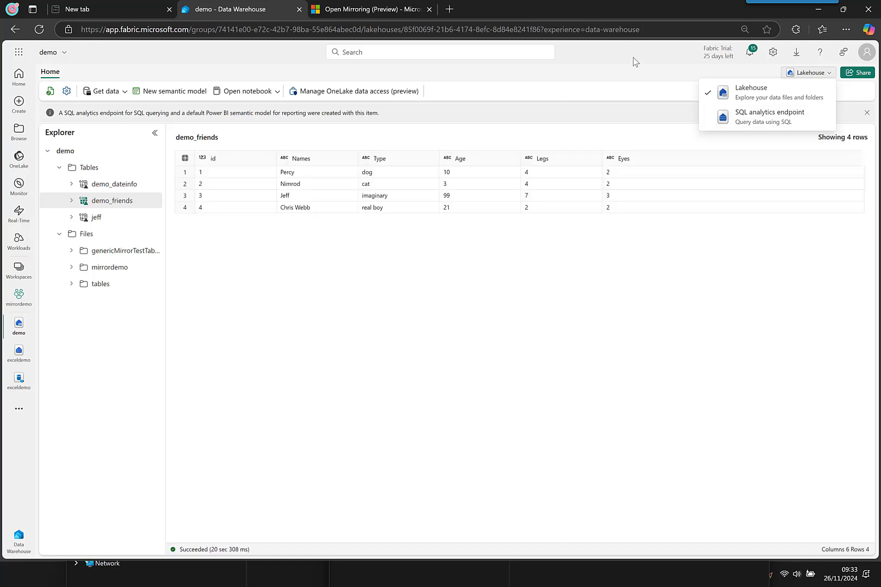
click(760, 75)
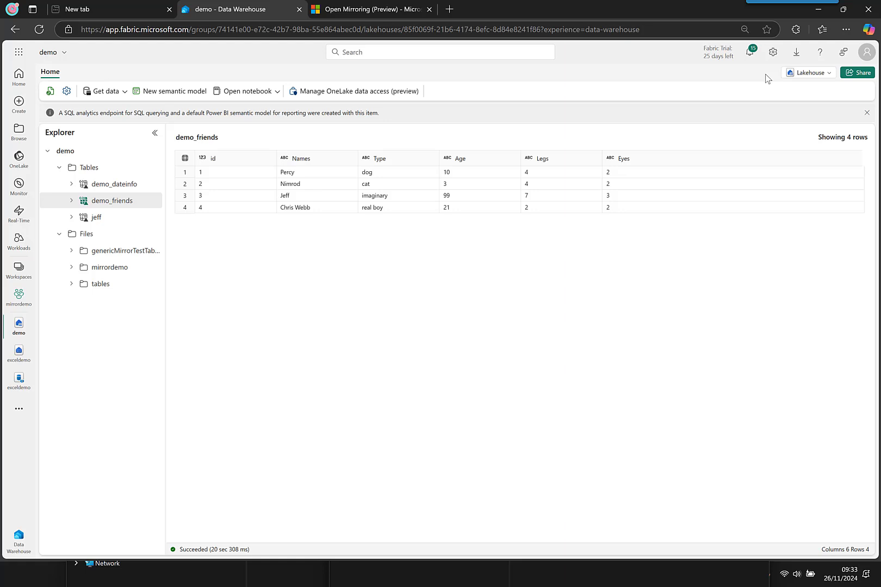
key(alt+Tab)
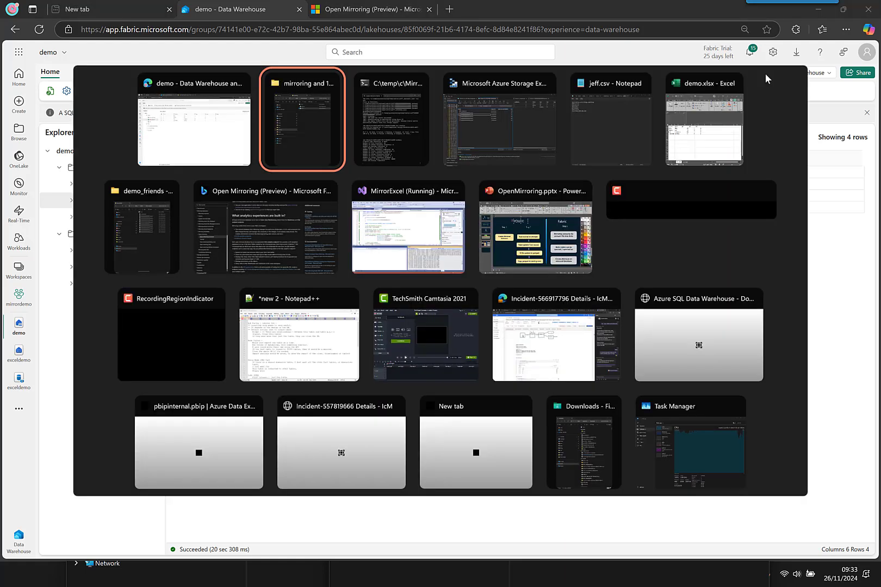
- Bring up slide 5 of OpenMirroring.pptx in PowerPoint, with the YOU!!!! title box deselected
key(alt+Tab)
key(alt+Tab)
key(alt+Tab)
key(alt+Tab)
key(alt+Tab)
key(alt+Tab)
key(alt+Tab)
key(alt+Tab)
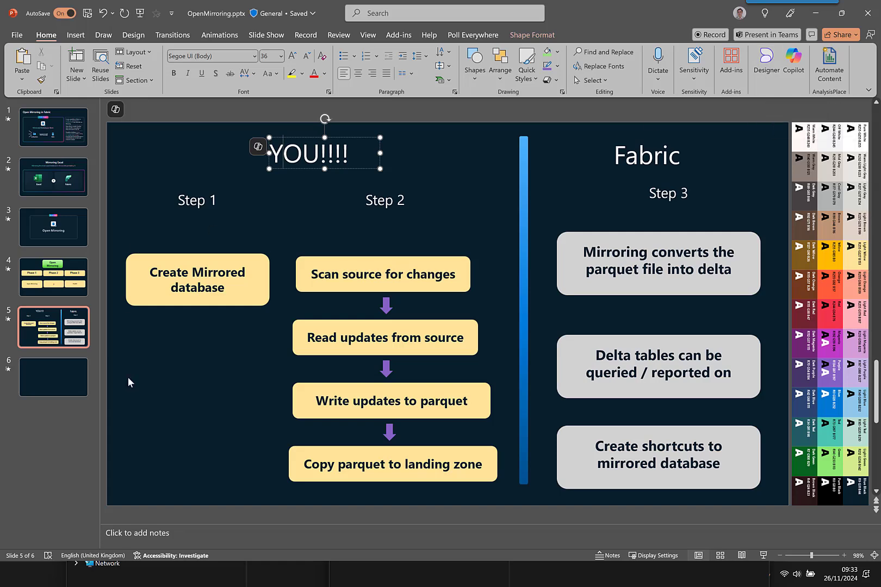
click(138, 357)
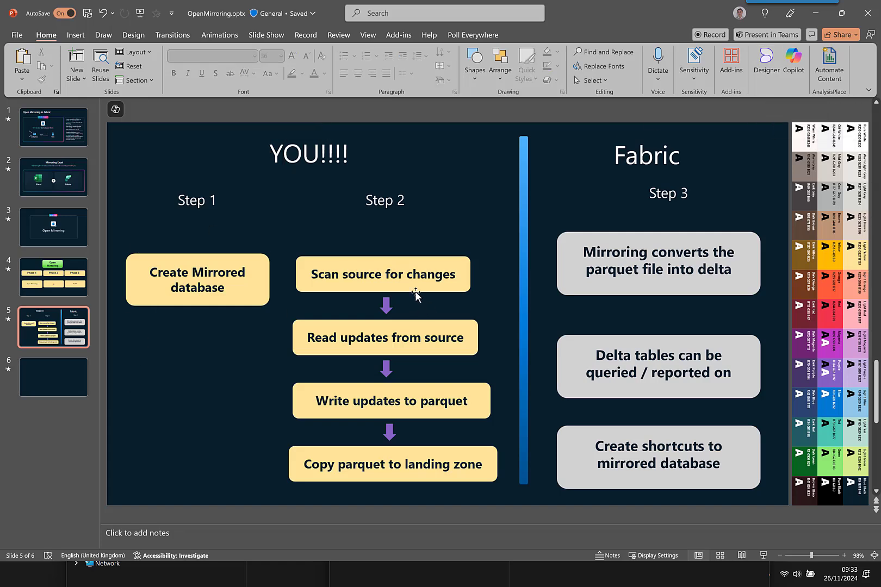